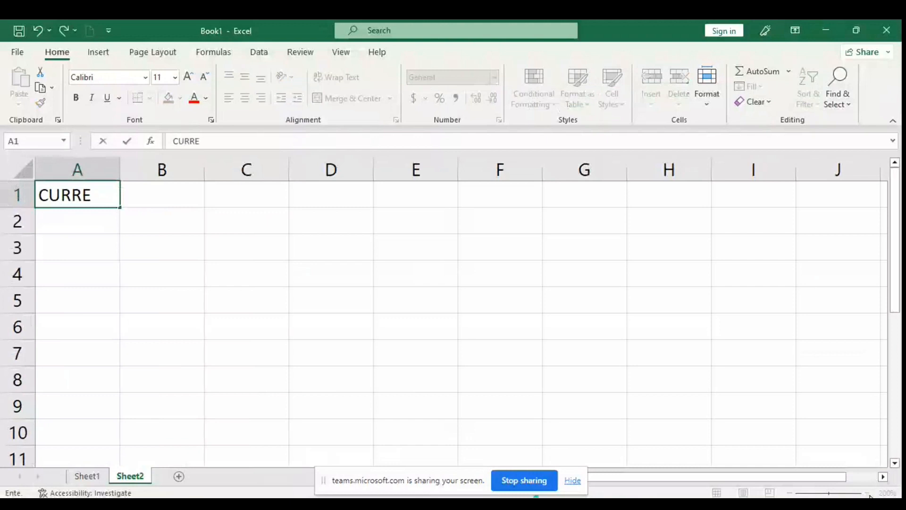
Enter the headings CURRENT VALUE in cell A1 and FUTURE REQUIREMENT in cell F1
{"action": "type", "text": "NT VA"}
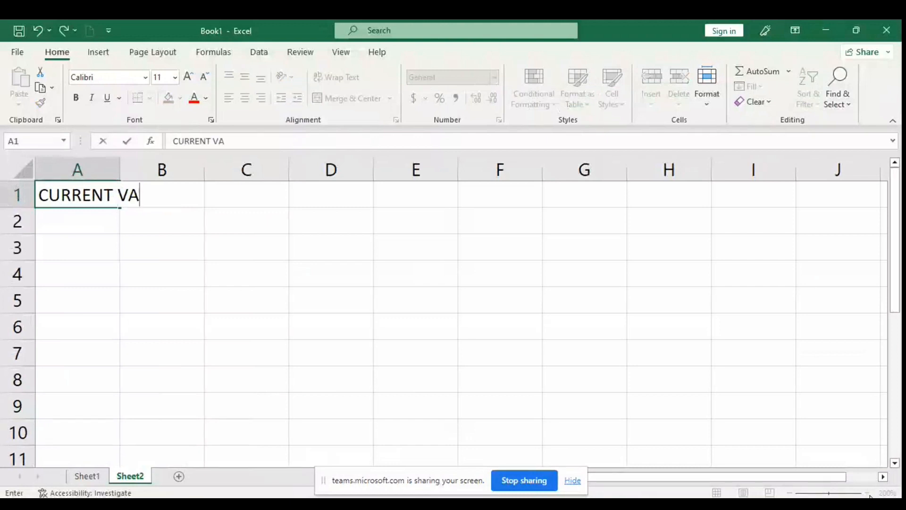
{"action": "type", "text": "LUE"}
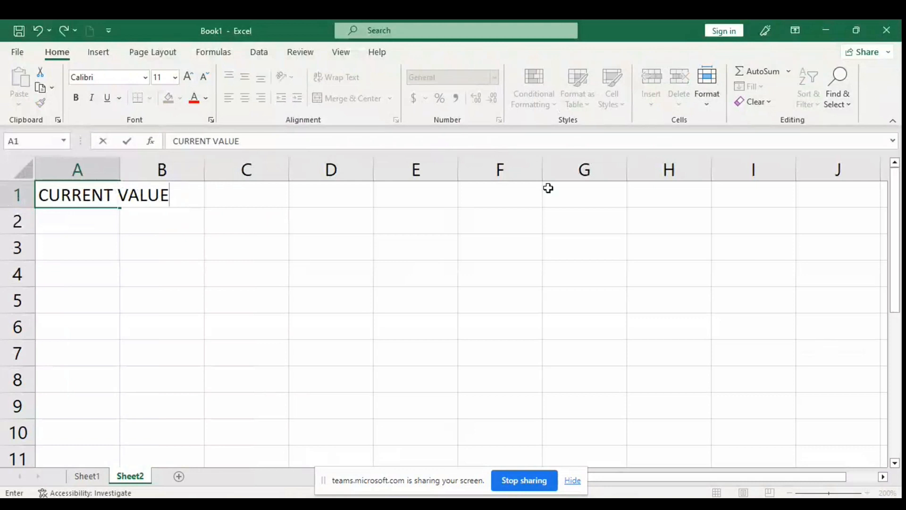
{"action": "left_click", "coordinate": [516, 195]}
{"action": "type", "text": "F"}
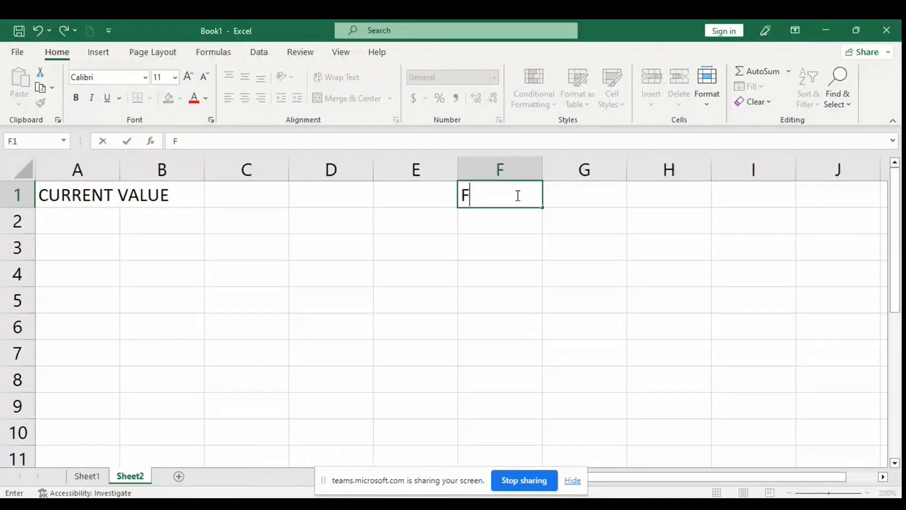
{"action": "type", "text": "UTURE REQ"}
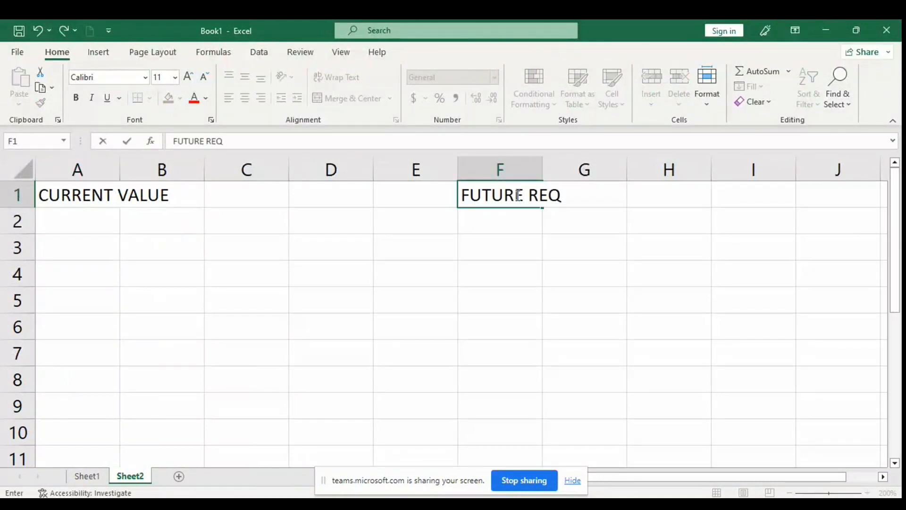
{"action": "type", "text": "UIREMENY"}
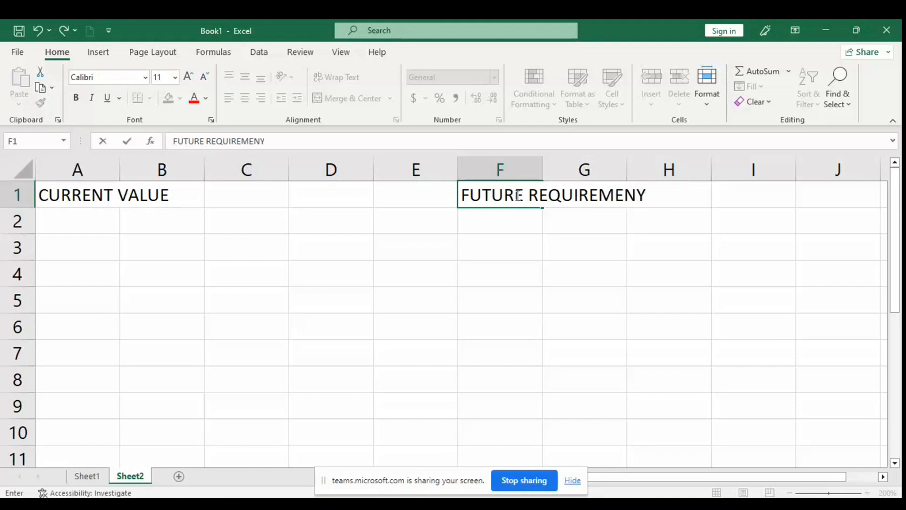
{"action": "key", "text": "BackSpace"}
{"action": "type", "text": "T"}
{"action": "key", "text": "Return"}
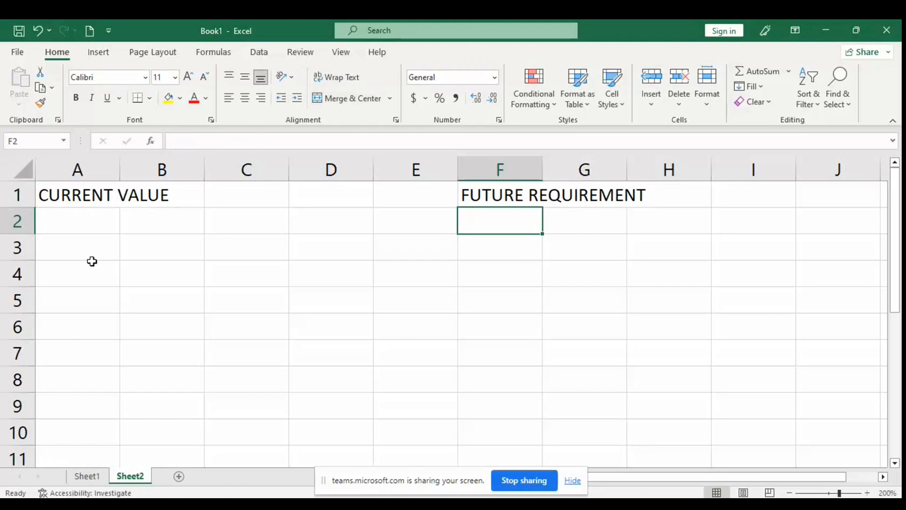
Enter the label CV in cell A3 with the value 187000 in B3
{"action": "left_click", "coordinate": [74, 247]}
{"action": "type", "text": "C"}
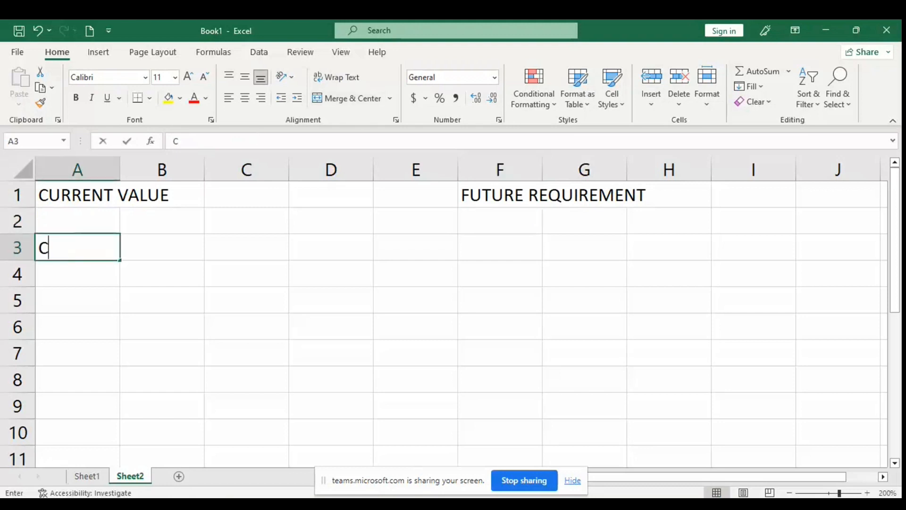
{"action": "type", "text": "V"}
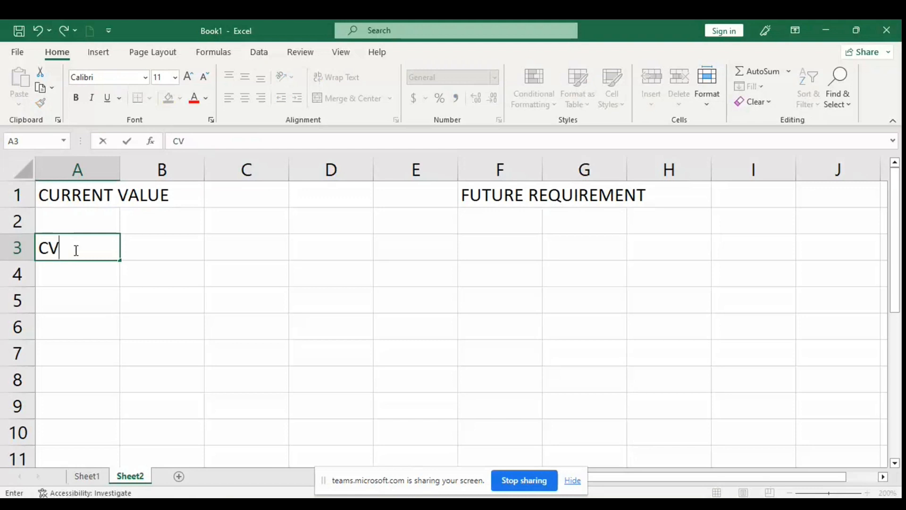
{"action": "key", "text": "Tab"}
{"action": "type", "text": "187000"}
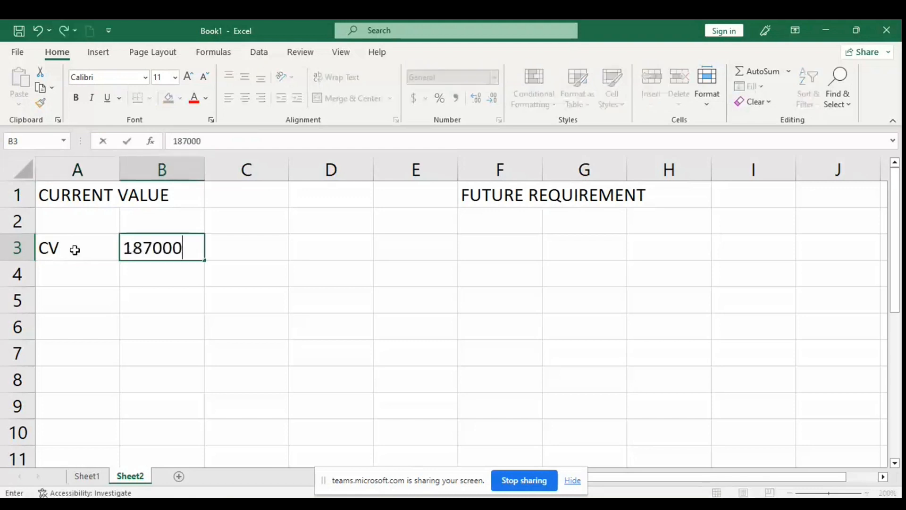
{"action": "key", "text": "Down"}
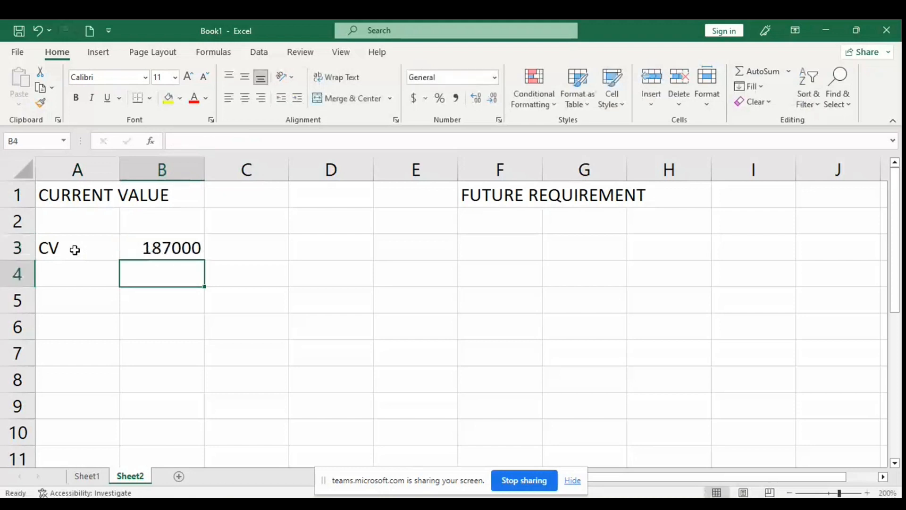
Enter the label DP in cell A4 with the value 23000 in B4
{"action": "key", "text": "Left"}
{"action": "type", "text": "B"}
{"action": "key", "text": "BackSpace"}
{"action": "type", "text": "DP"}
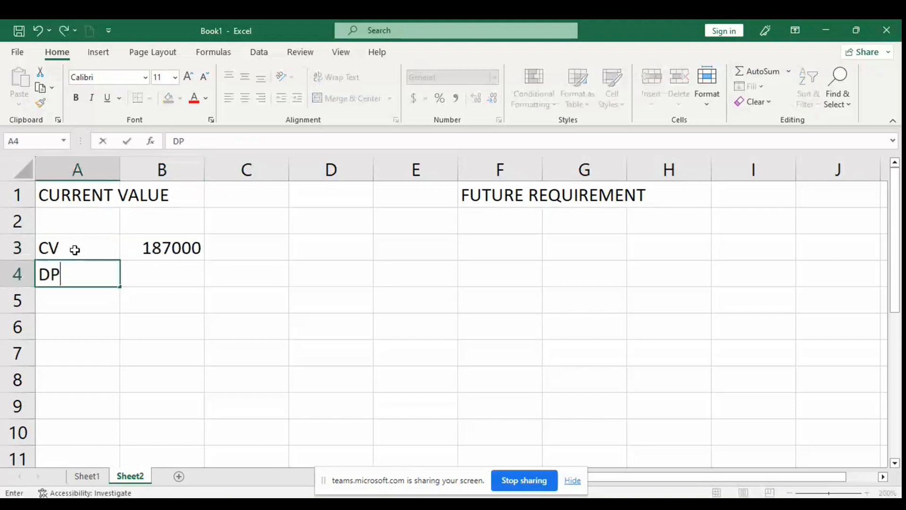
{"action": "key", "text": "Tab"}
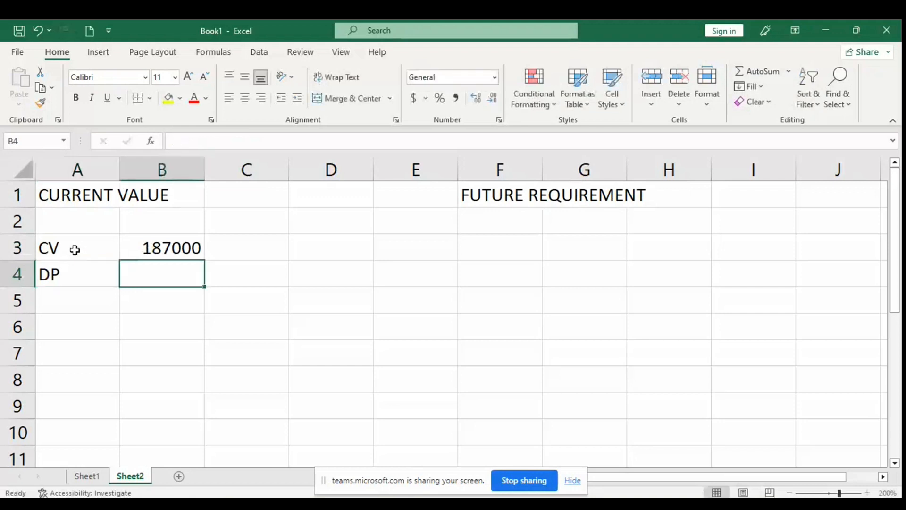
{"action": "type", "text": "23"}
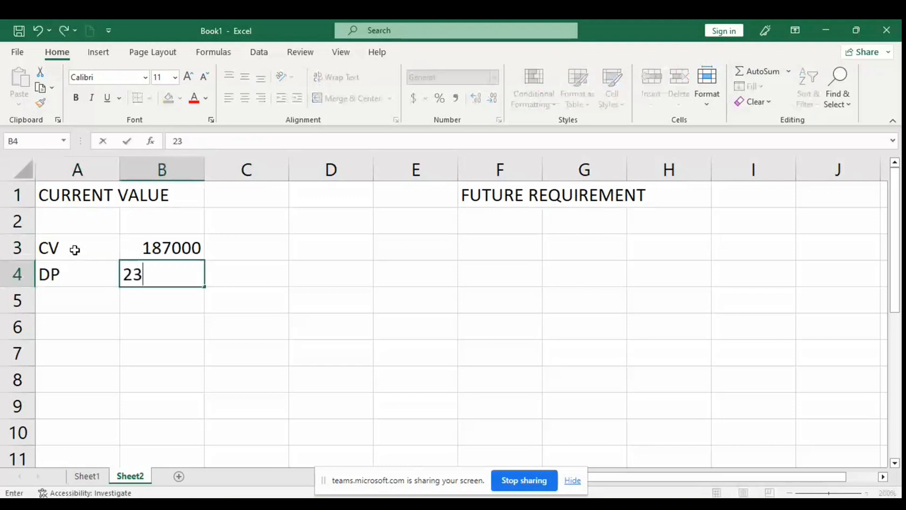
{"action": "type", "text": "000"}
{"action": "key", "text": "Return"}
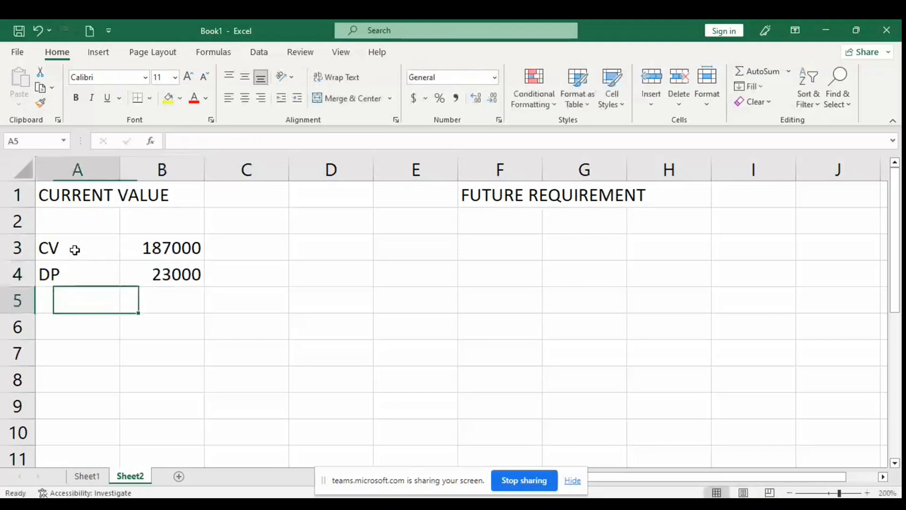
Enter the label RATE in cell A5 with the value 6.70% in B5
{"action": "type", "text": "R"}
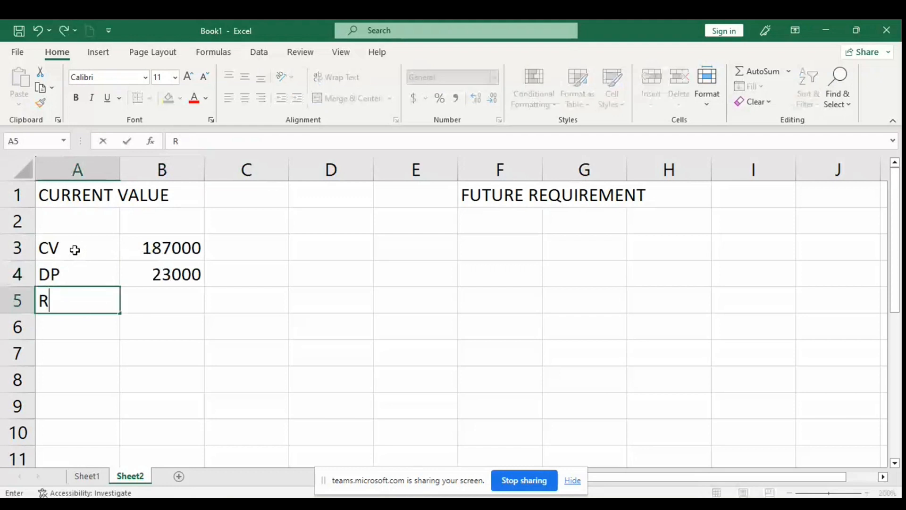
{"action": "type", "text": "ATE"}
{"action": "key", "text": "Tab"}
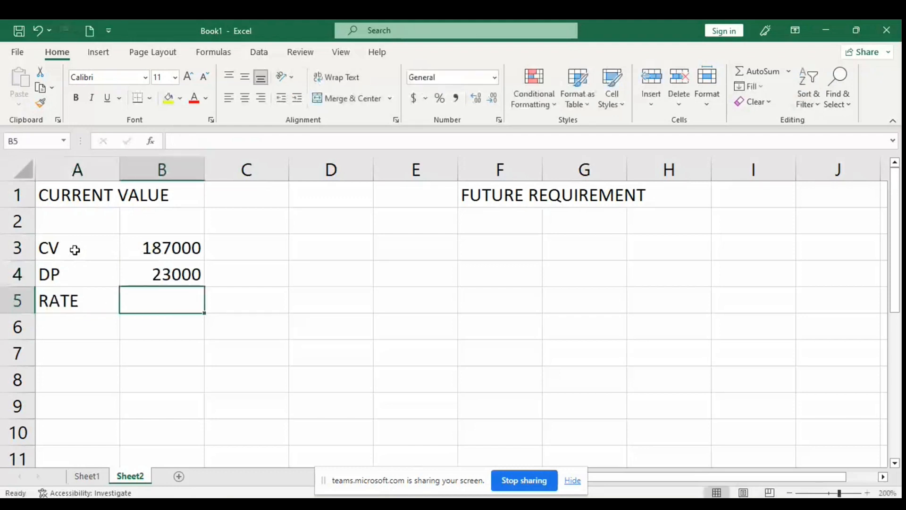
{"action": "type", "text": "6."}
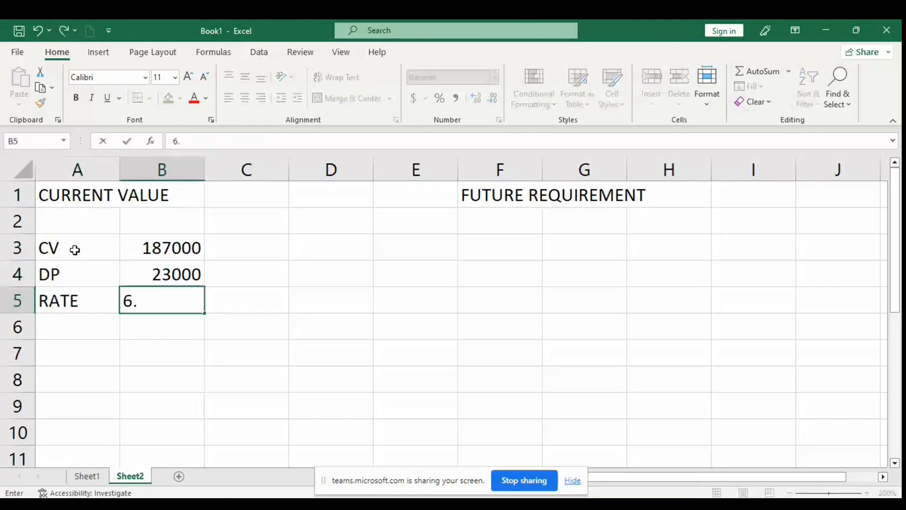
{"action": "type", "text": "70"}
{"action": "type", "text": "%"}
{"action": "key", "text": "Return"}
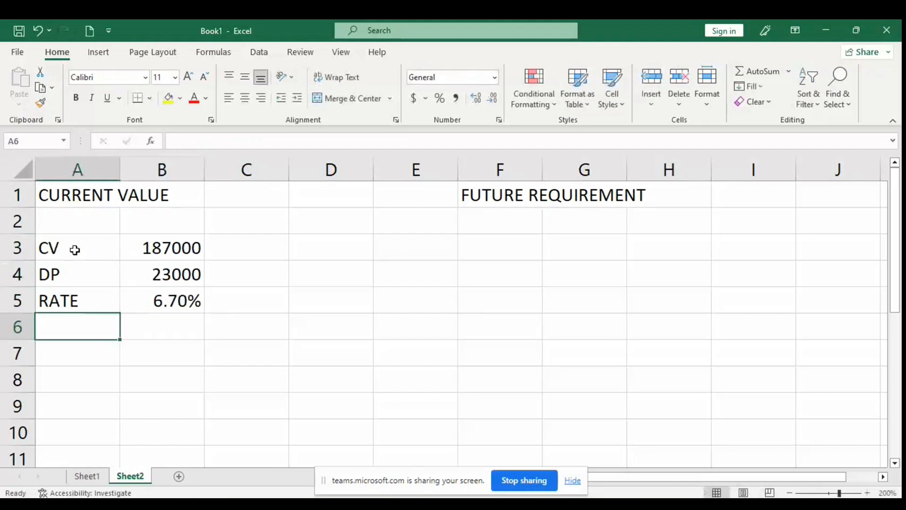
Enter the label YEARS in cell A6 with the value 9 in B6
{"action": "type", "text": "P"}
{"action": "type", "text": "EARS"}
{"action": "key", "text": "Tab"}
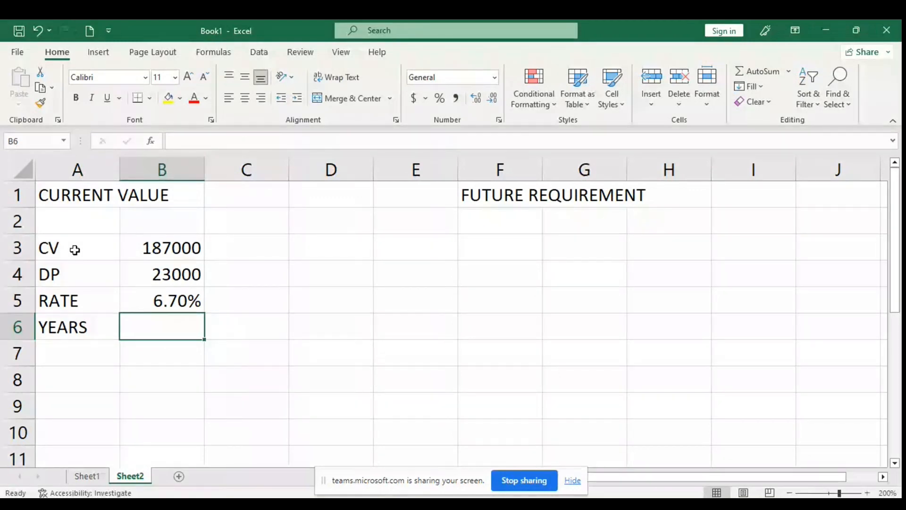
{"action": "type", "text": "9"}
{"action": "key", "text": "Tab"}
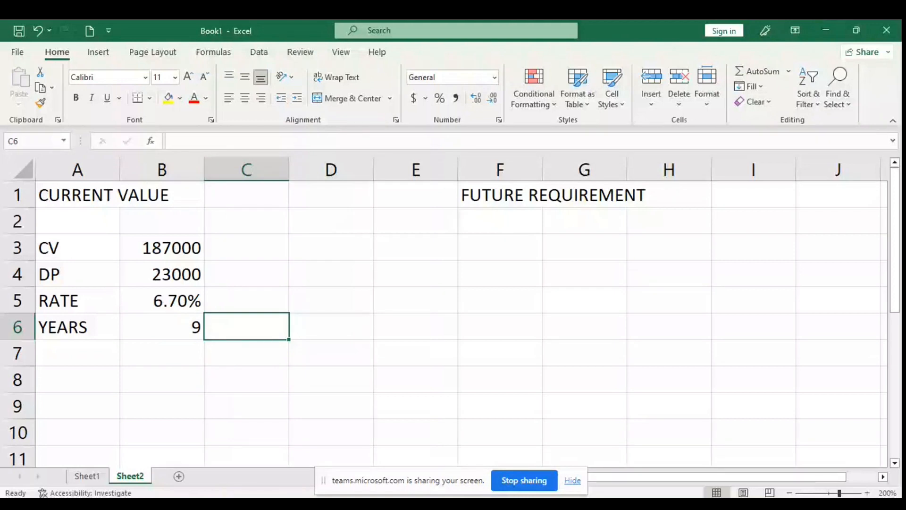
Enter the heading INSTALLMENT in cell A8, leaving row 7 blank below the loan inputs
{"action": "key", "text": "Return"}
{"action": "key", "text": "Return"}
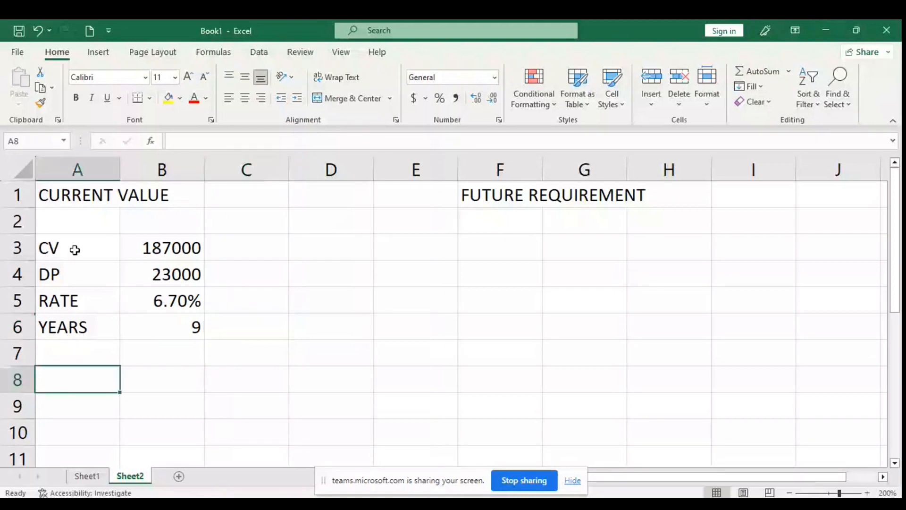
{"action": "type", "text": "INSY"}
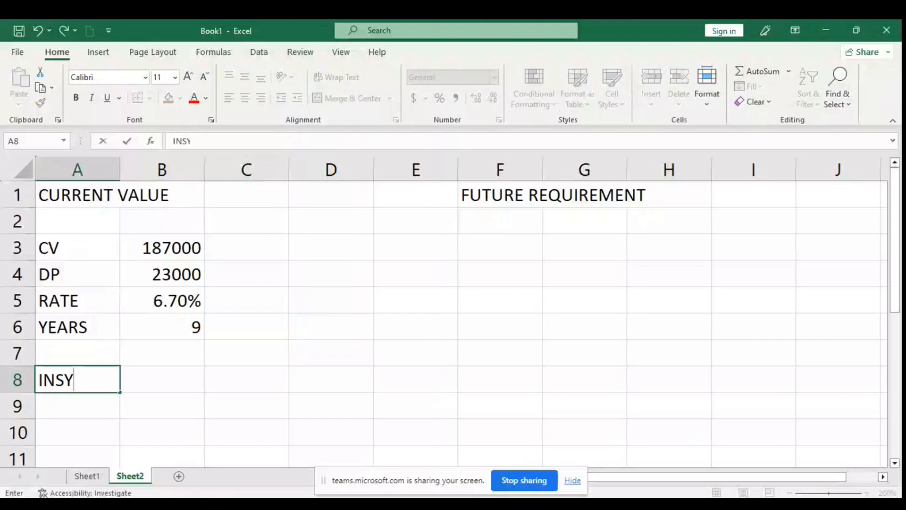
{"action": "key", "text": "BackSpace"}
{"action": "type", "text": "TALLMENT"}
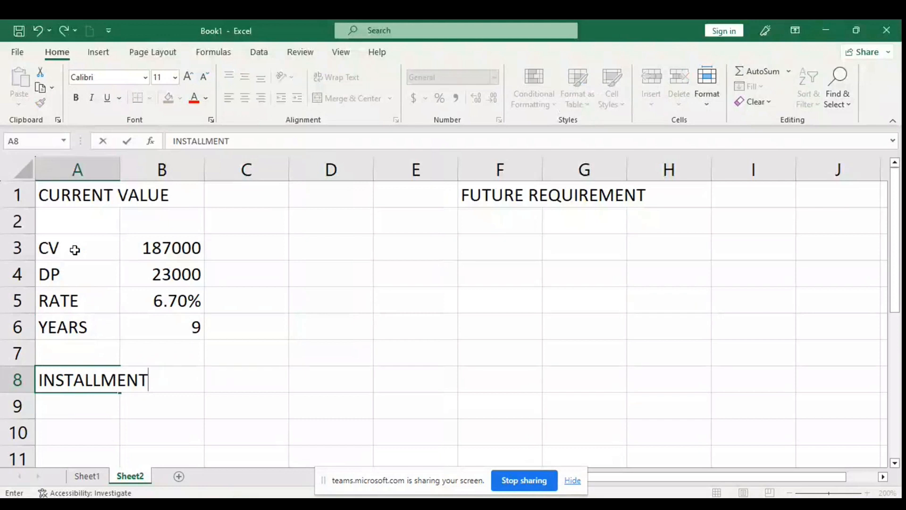
{"action": "key", "text": "Return"}
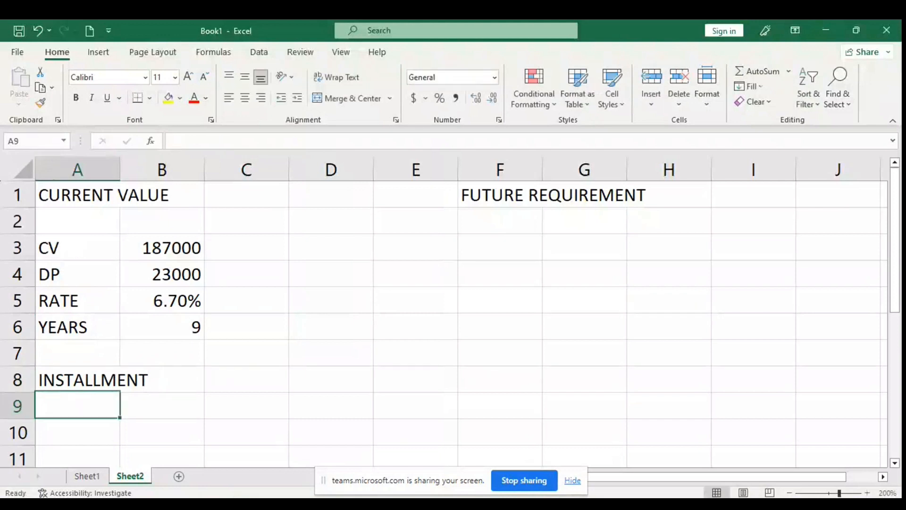
Add the installment labels YEARLY in cell A9 and HALF YEARLY in cell A10
{"action": "type", "text": "YEARLE"}
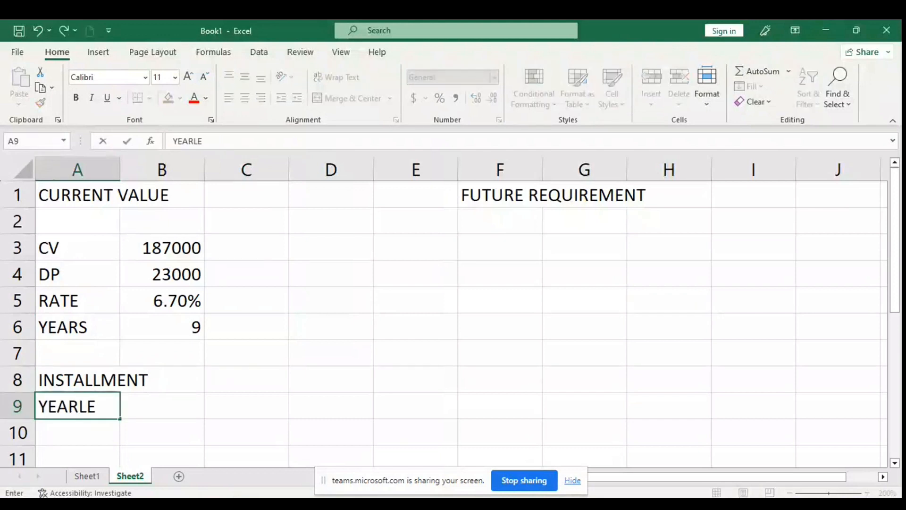
{"action": "key", "text": "BackSpace"}
{"action": "type", "text": "Y"}
{"action": "key", "text": "Return"}
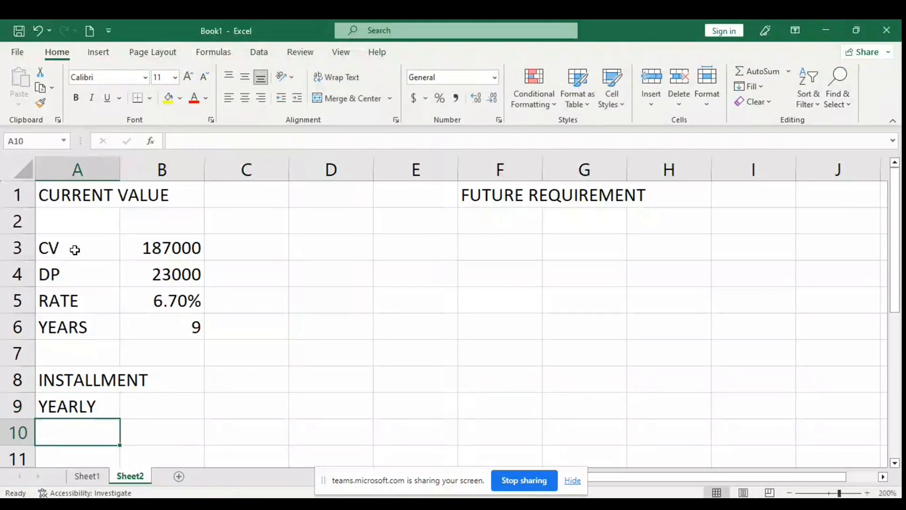
{"action": "type", "text": "HAL"}
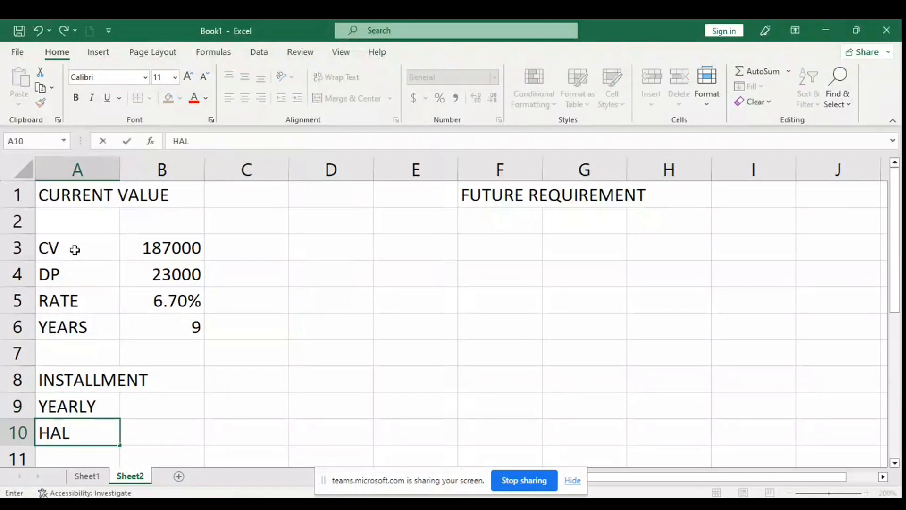
{"action": "type", "text": "F YEARLY"}
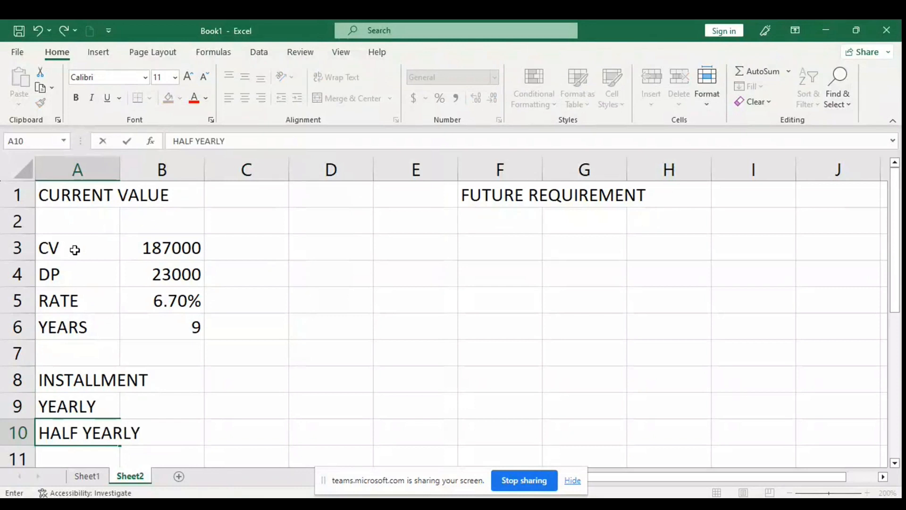
{"action": "key", "text": "Return"}
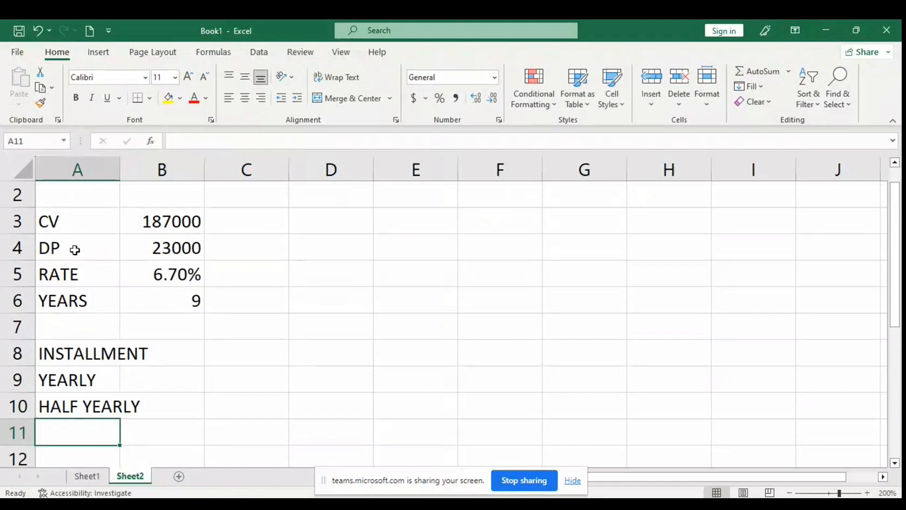
Add the installment labels QUARTER in cell A11 and MONTHLY in cell A12
{"action": "type", "text": "QUA"}
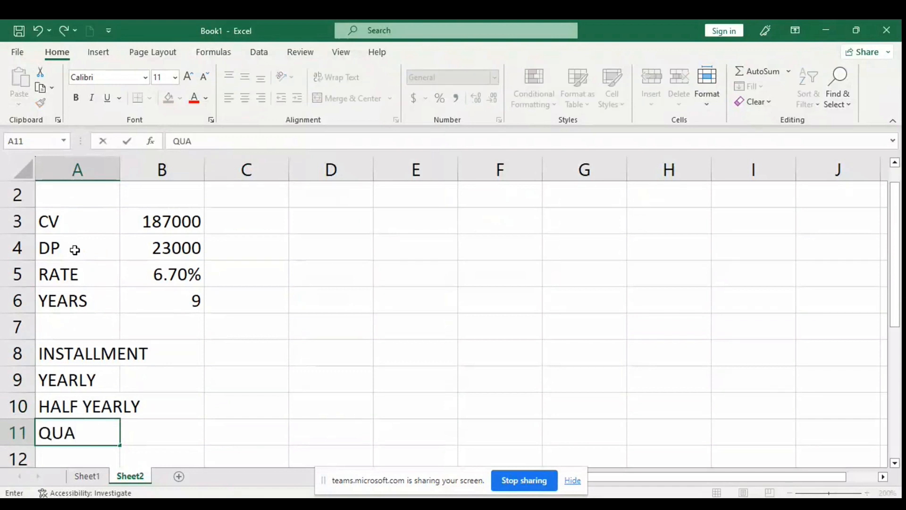
{"action": "type", "text": "TER"}
{"action": "key", "text": "Return"}
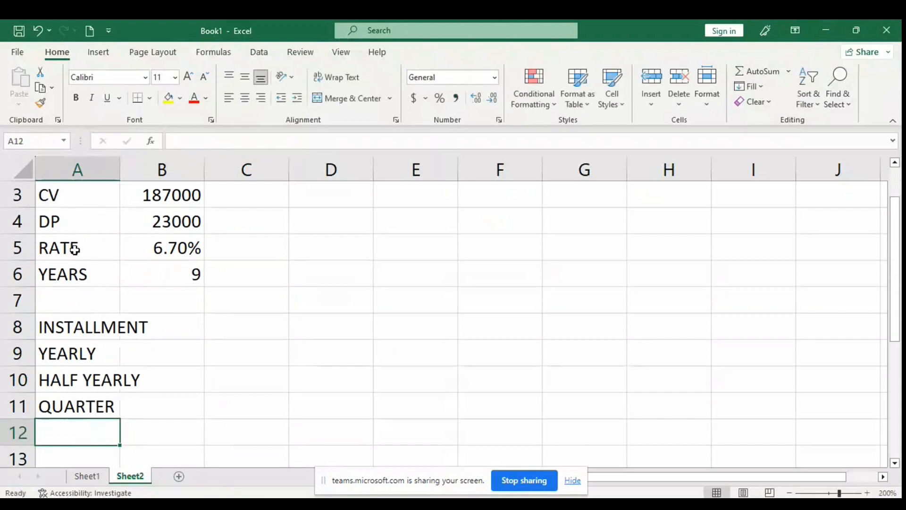
{"action": "type", "text": "MONTHLR"}
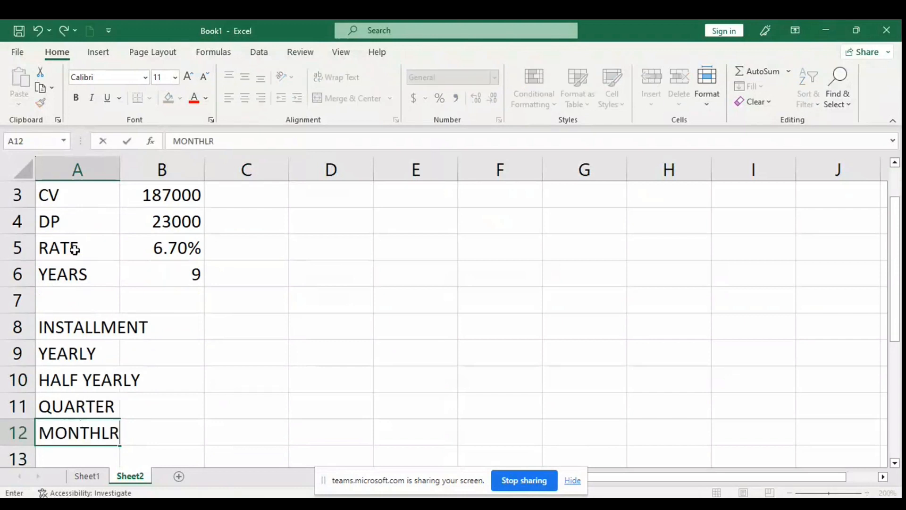
{"action": "key", "text": "BackSpace"}
{"action": "type", "text": "U"}
{"action": "key", "text": "BackSpace"}
{"action": "type", "text": "Y"}
{"action": "key", "text": "Return"}
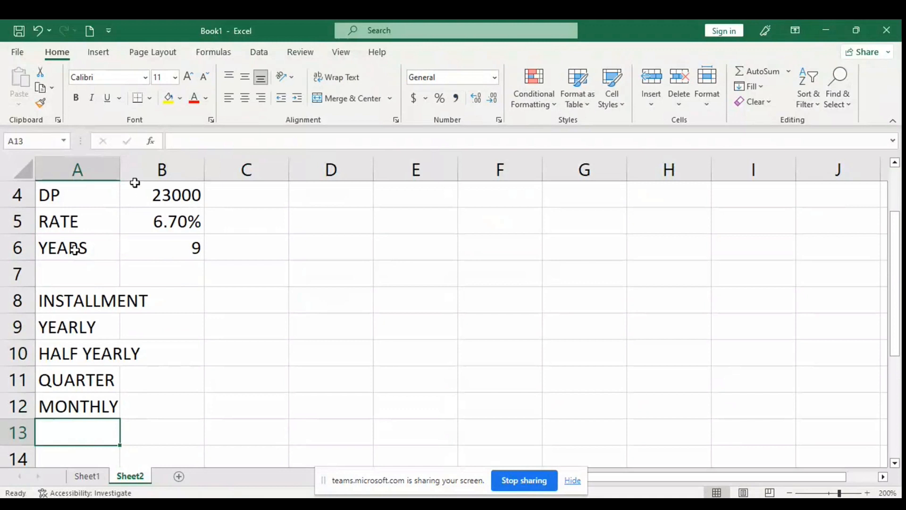
Widen column A so the installment labels fit, and select cell B9 beside YEARLY
{"action": "left_click_drag", "start_coordinate": [125, 167], "coordinate": [183, 168]}
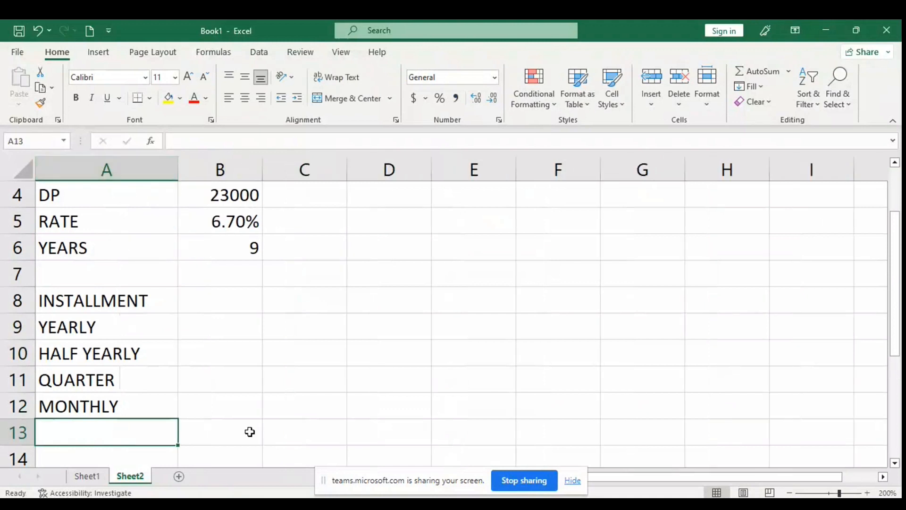
{"action": "left_click", "coordinate": [219, 325]}
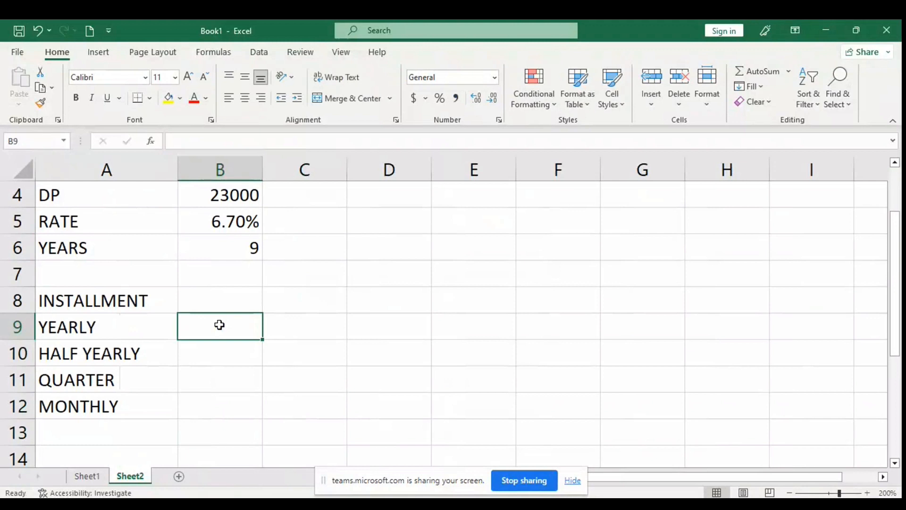
Start a PMT formula in cell B9 for the yearly installment, with B5 as the rate and B6 as the number of periods
{"action": "type", "text": "="}
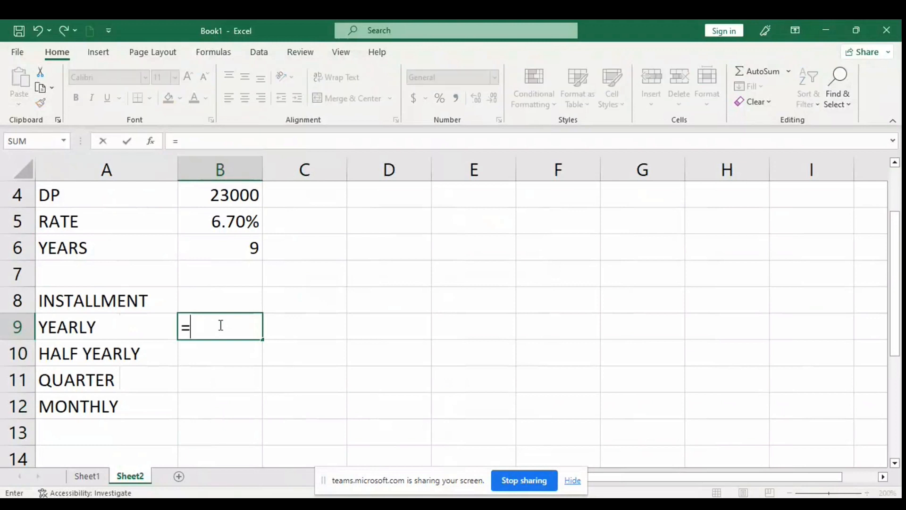
{"action": "type", "text": "PMT"}
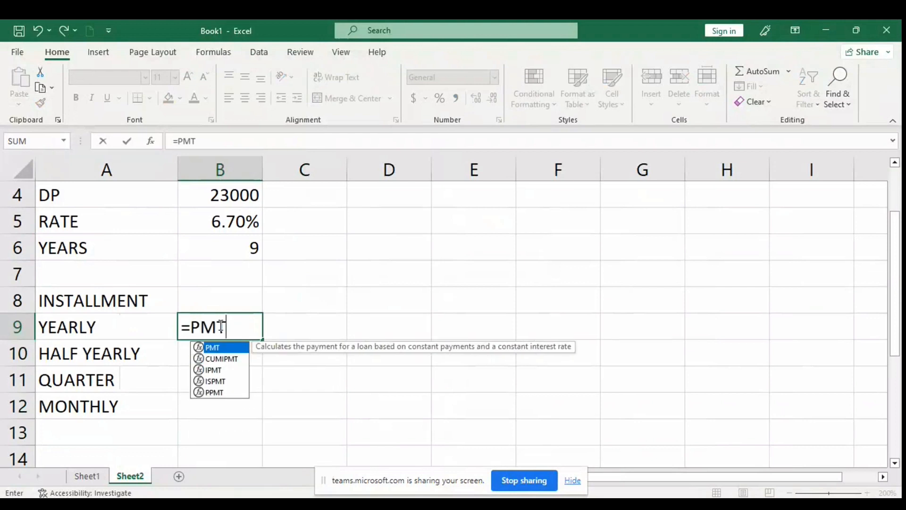
{"action": "type", "text": "("}
{"action": "key", "text": "Up"}
{"action": "key", "text": "Up"}
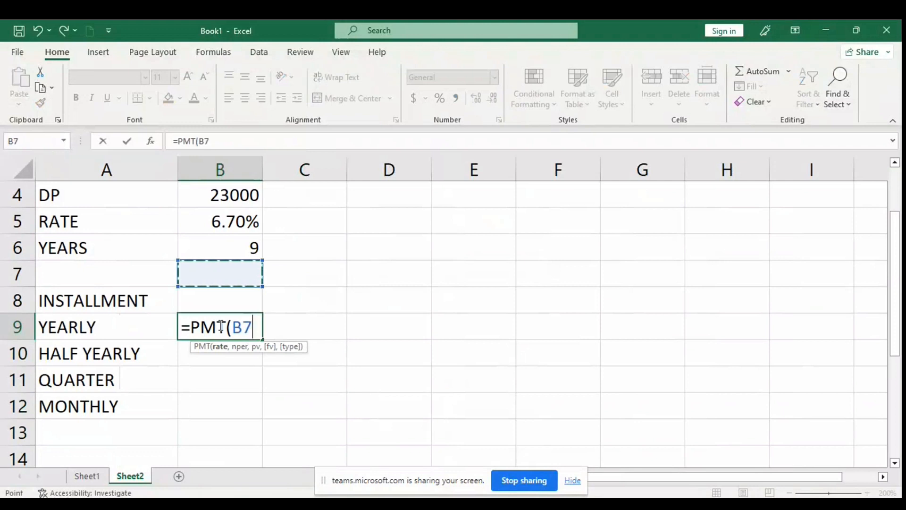
{"action": "key", "text": "Up"}
{"action": "key", "text": "Up"}
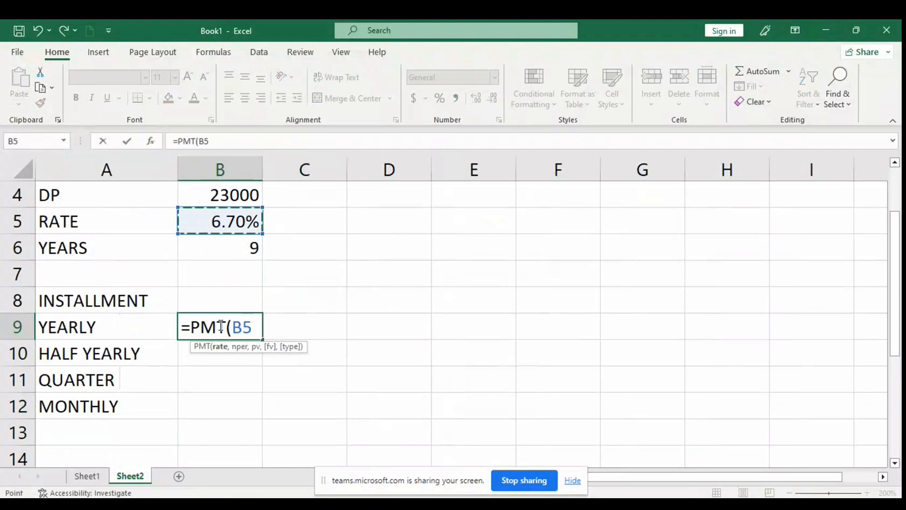
{"action": "type", "text": ","}
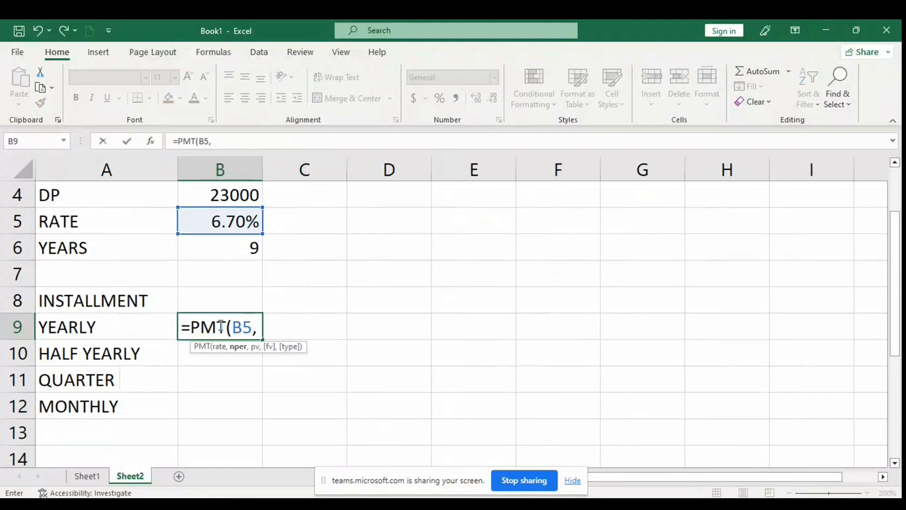
{"action": "key", "text": "Up"}
{"action": "key", "text": "Up"}
{"action": "key", "text": "Up"}
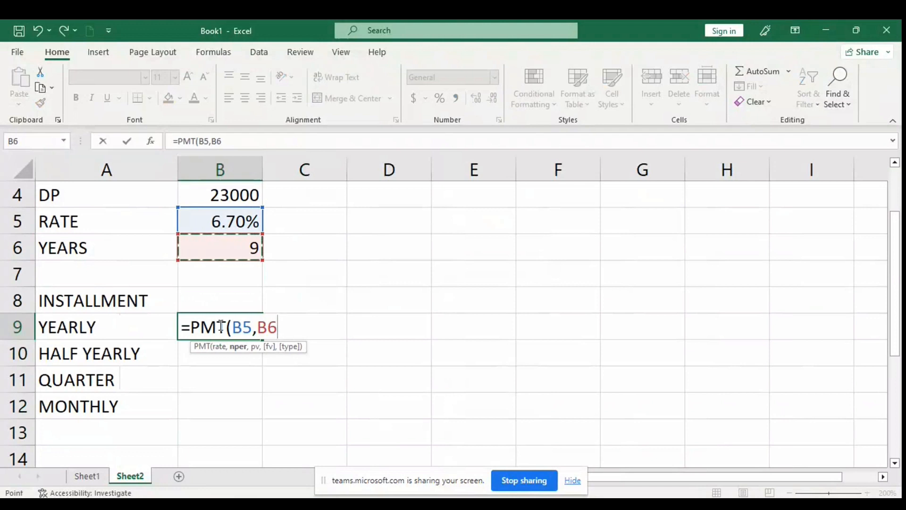
{"action": "type", "text": ","}
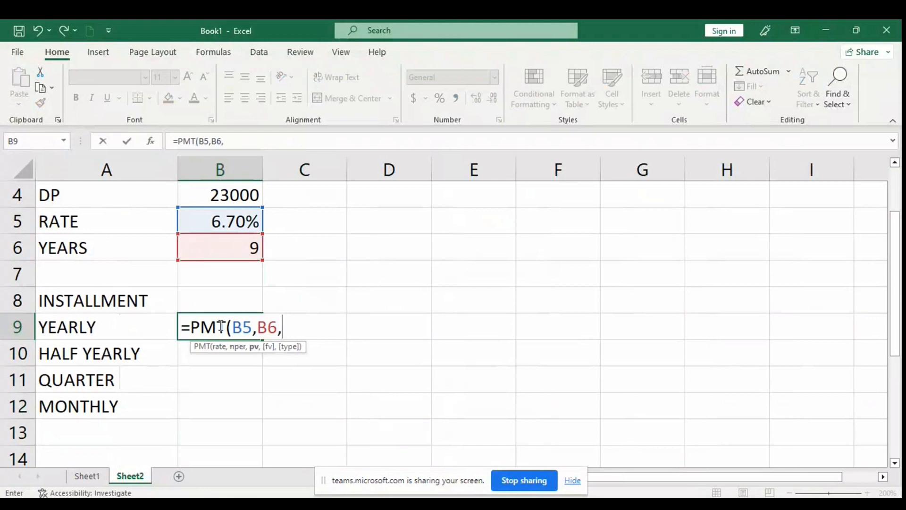
{"action": "key", "text": "Up"}
{"action": "key", "text": "Up"}
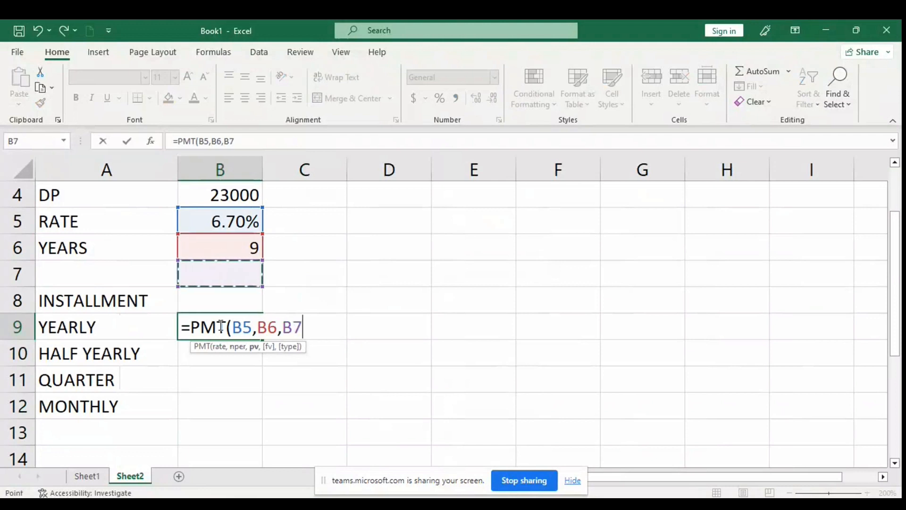
{"action": "key", "text": "BackSpace"}
{"action": "key", "text": "BackSpace"}
{"action": "key", "text": "BackSpace"}
{"action": "type", "text": ","}
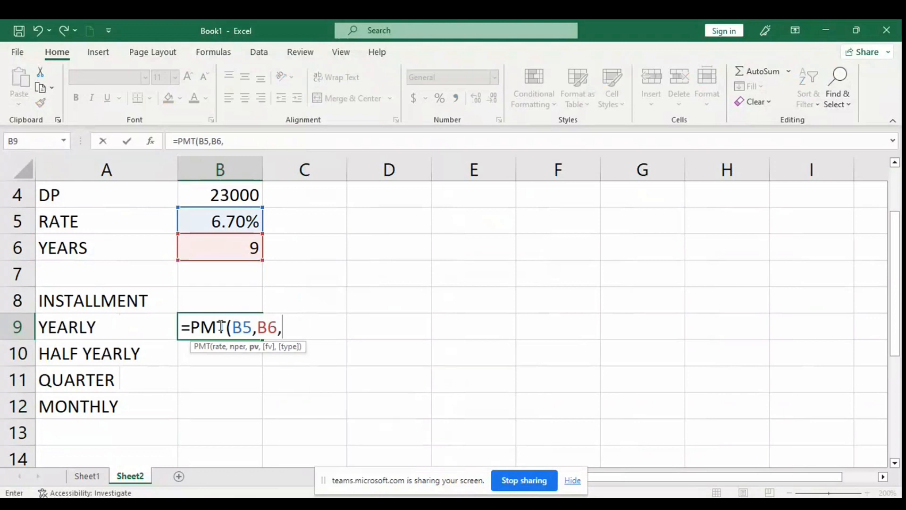
Complete the yearly PMT formula in B9 with (B3-B4) as the present value and enter it
{"action": "type", "text": "("}
{"action": "key", "text": "Up"}
{"action": "key", "text": "Up"}
{"action": "key", "text": "Up"}
{"action": "key", "text": "Up"}
{"action": "key", "text": "Up"}
{"action": "key", "text": "Up"}
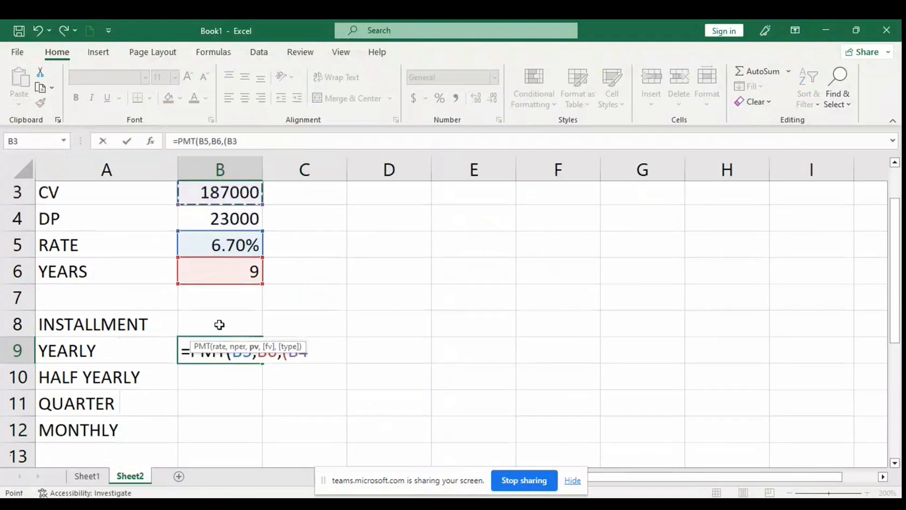
{"action": "type", "text": "-"}
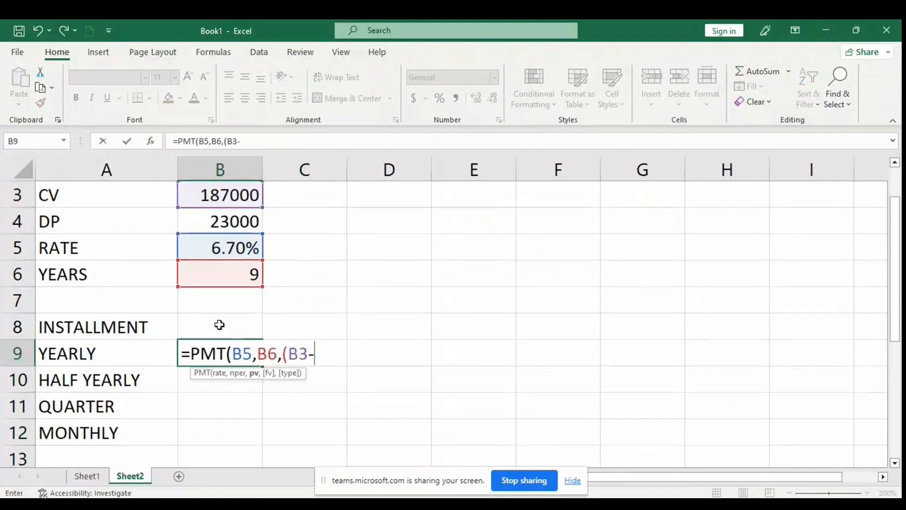
{"action": "key", "text": "Up"}
{"action": "key", "text": "Up"}
{"action": "key", "text": "Up"}
{"action": "key", "text": "Up"}
{"action": "key", "text": "Up"}
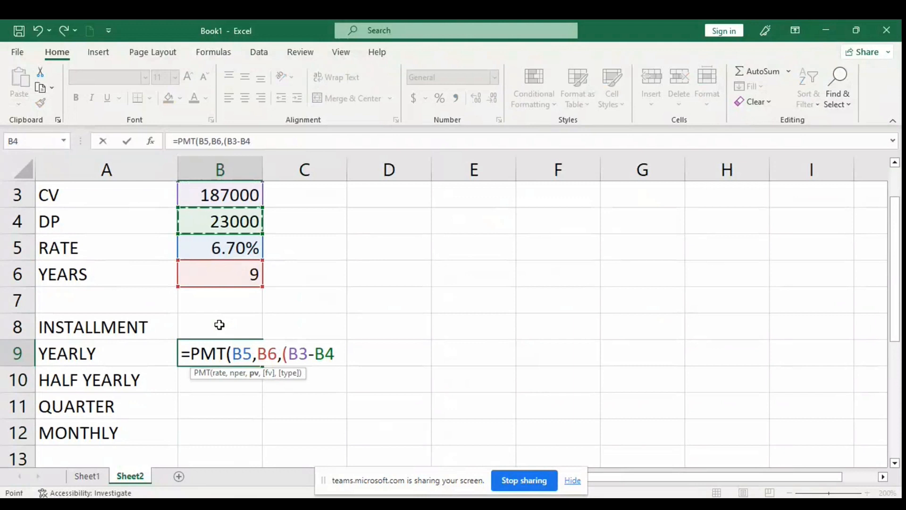
{"action": "type", "text": ")"}
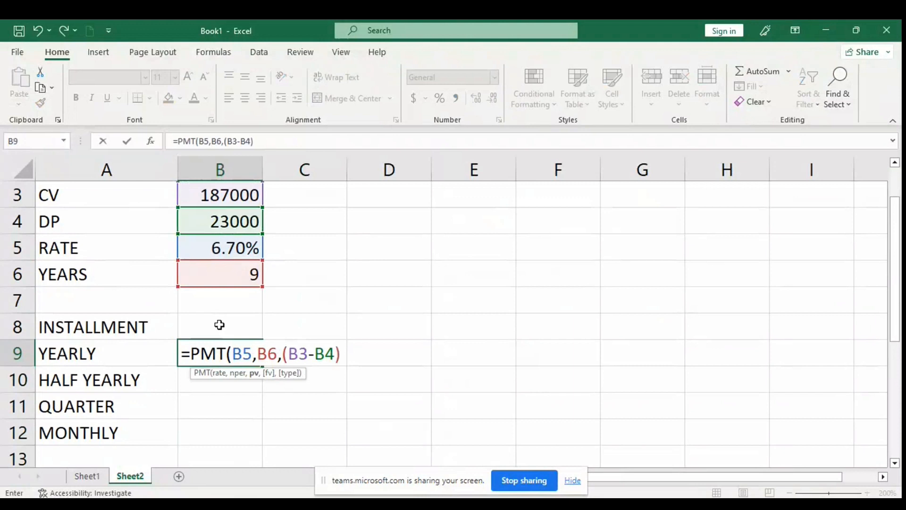
{"action": "type", "text": ")"}
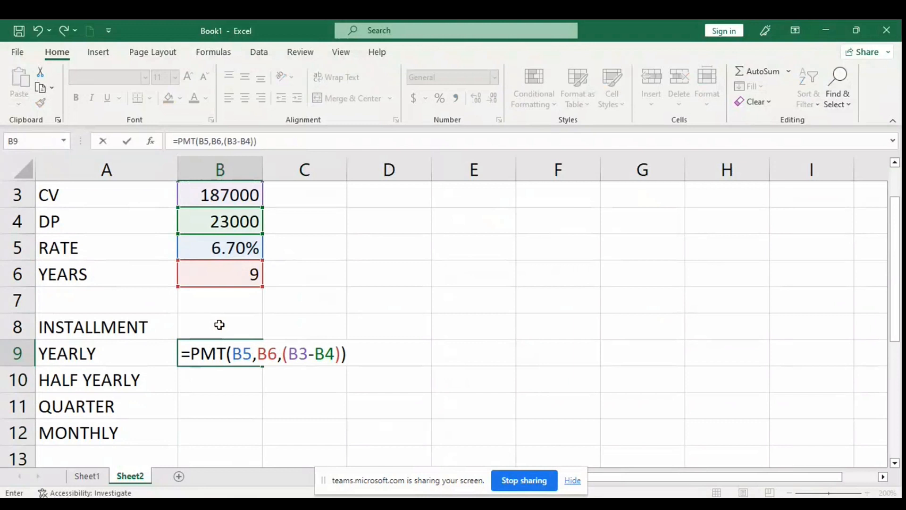
{"action": "key", "text": "Return"}
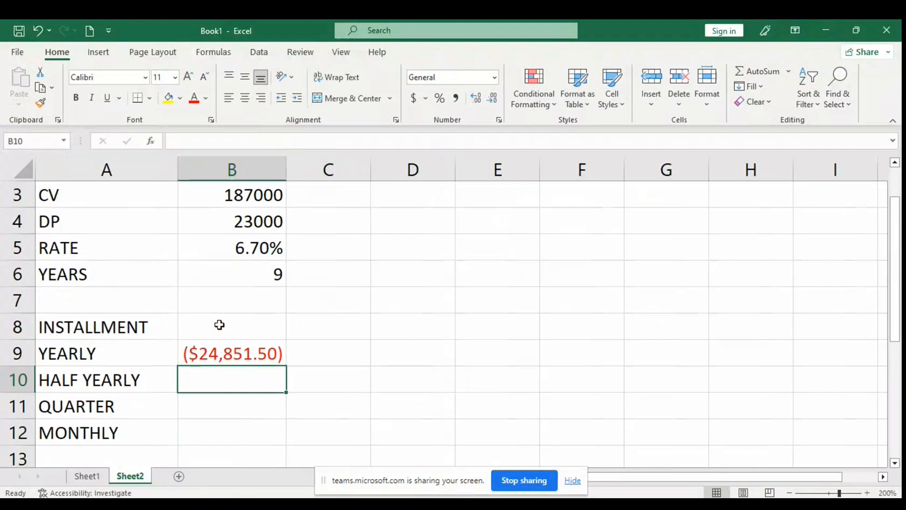
Start a PMT formula in cell B10 for the half-yearly installment, with rate B5/2 and number of periods B6*2
{"action": "type", "text": "=P"}
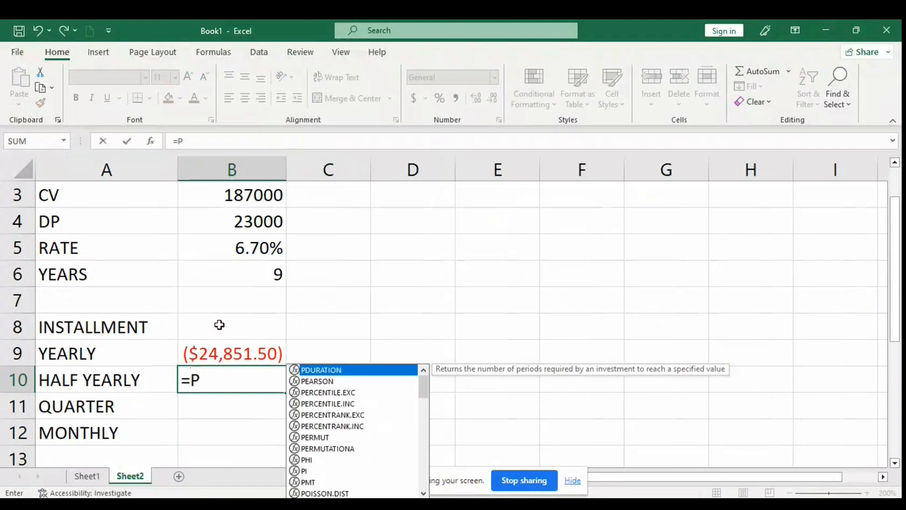
{"action": "type", "text": "MT("}
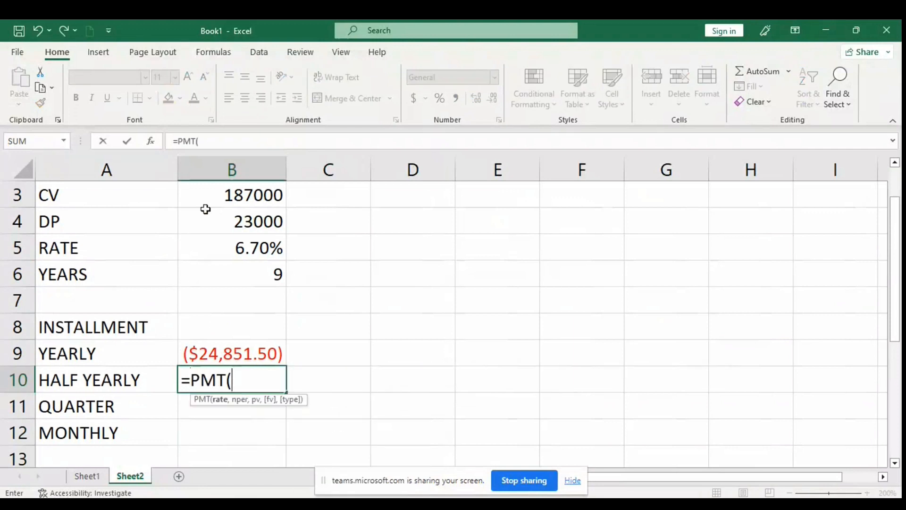
{"action": "left_click", "coordinate": [217, 239]}
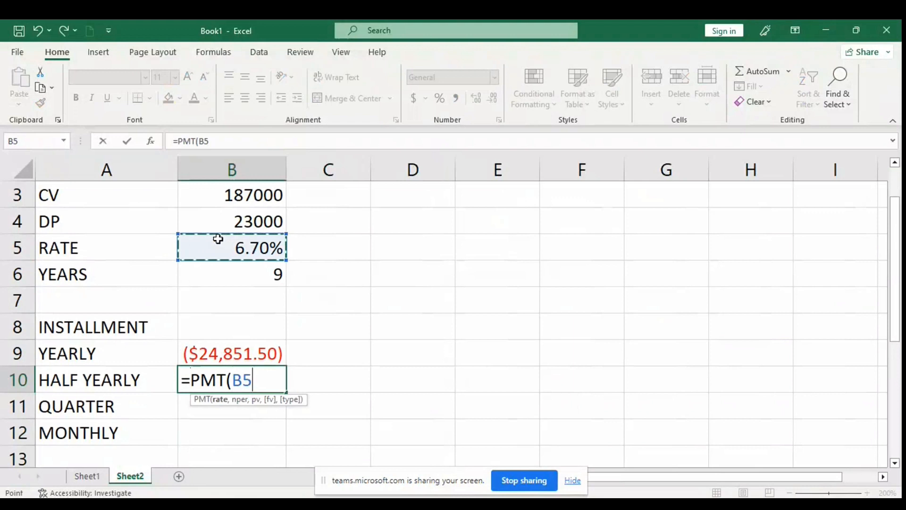
{"action": "type", "text": "/"}
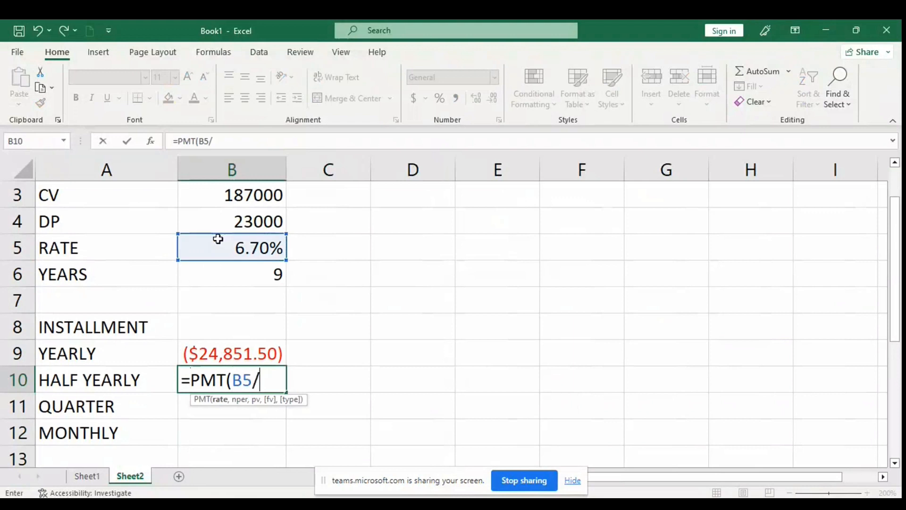
{"action": "type", "text": "2"}
{"action": "type", "text": ","}
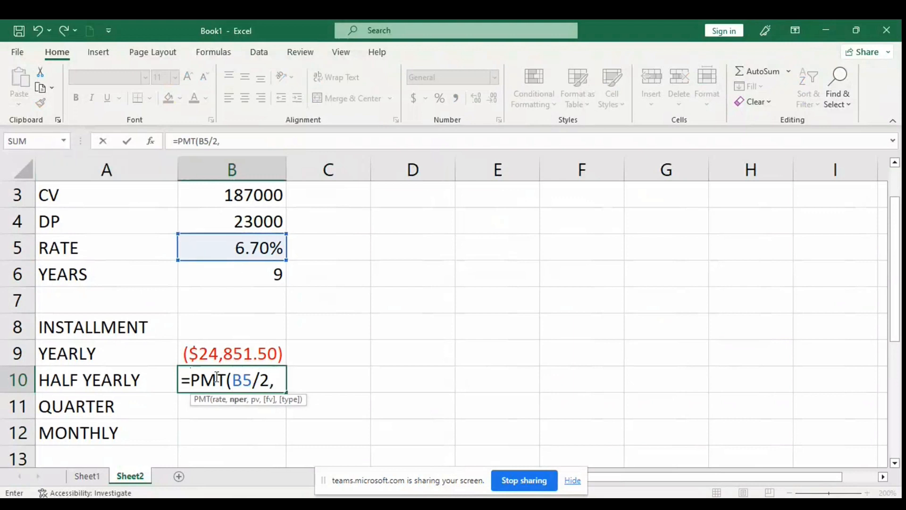
{"action": "left_click", "coordinate": [262, 278]}
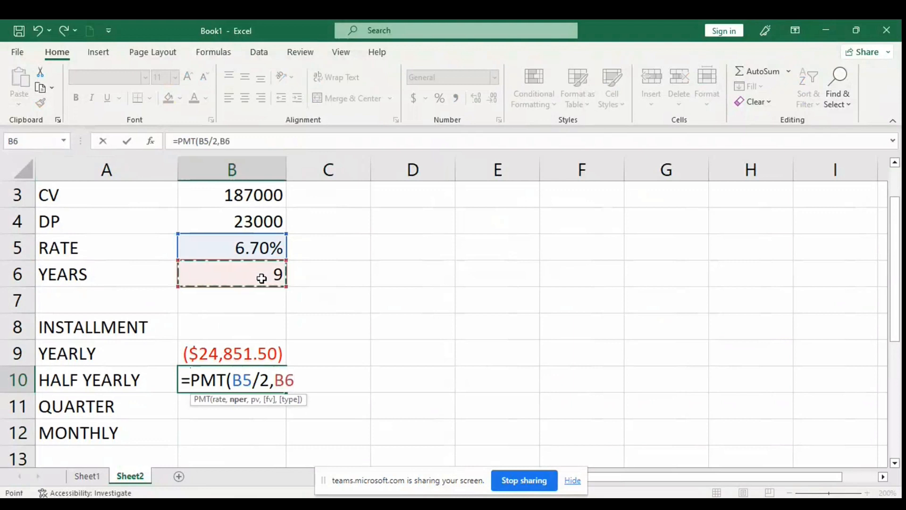
{"action": "type", "text": "*2"}
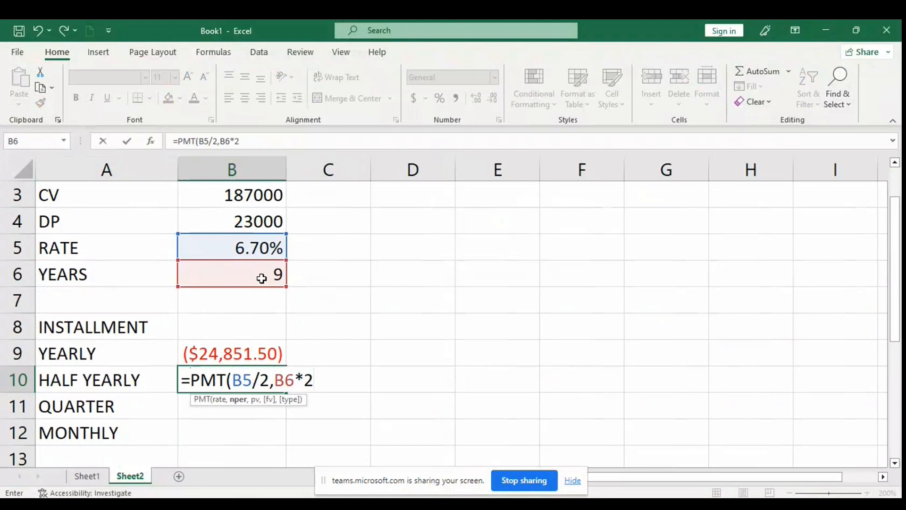
Complete the half-yearly PMT formula in B10 with (B3-B4) as the present value and enter it
{"action": "type", "text": ",("}
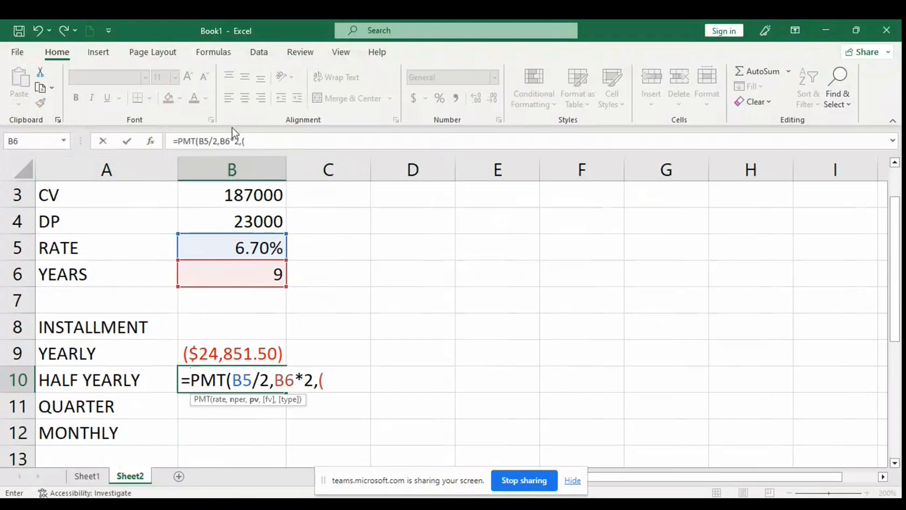
{"action": "left_click", "coordinate": [217, 203]}
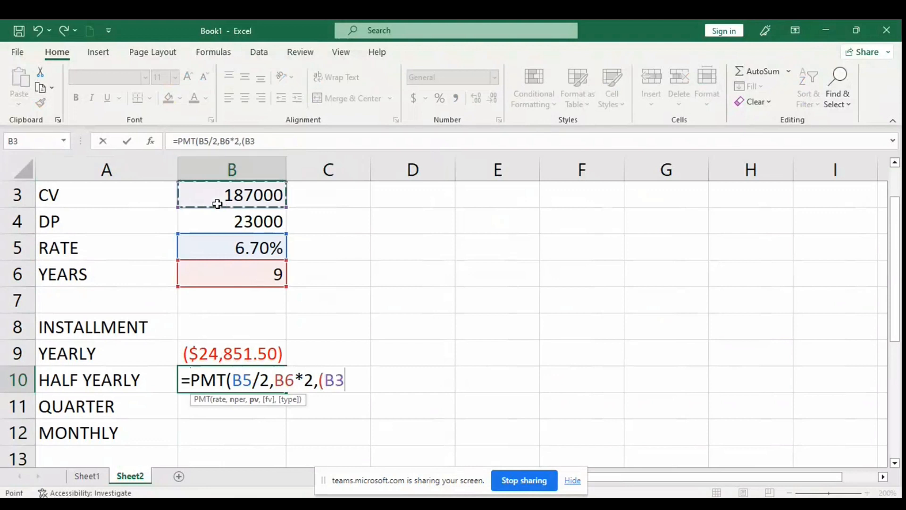
{"action": "type", "text": "-"}
{"action": "left_click", "coordinate": [231, 217]}
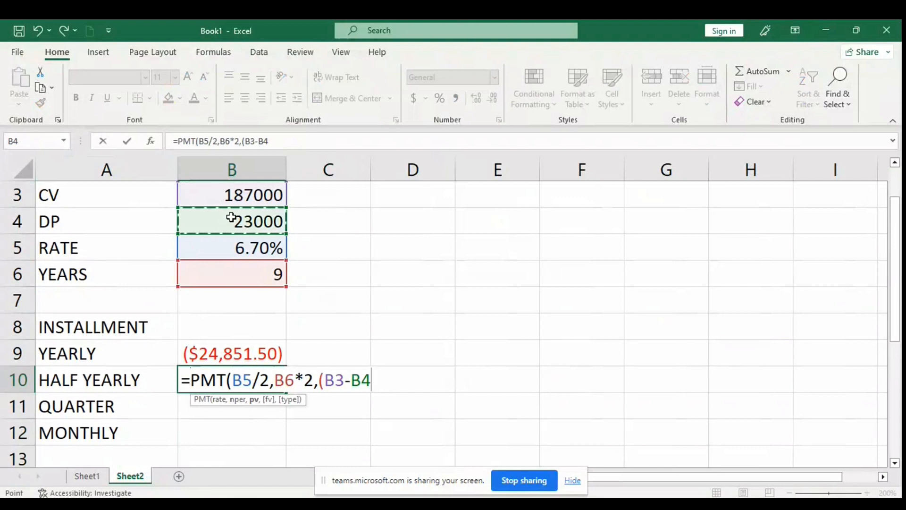
{"action": "type", "text": "))"}
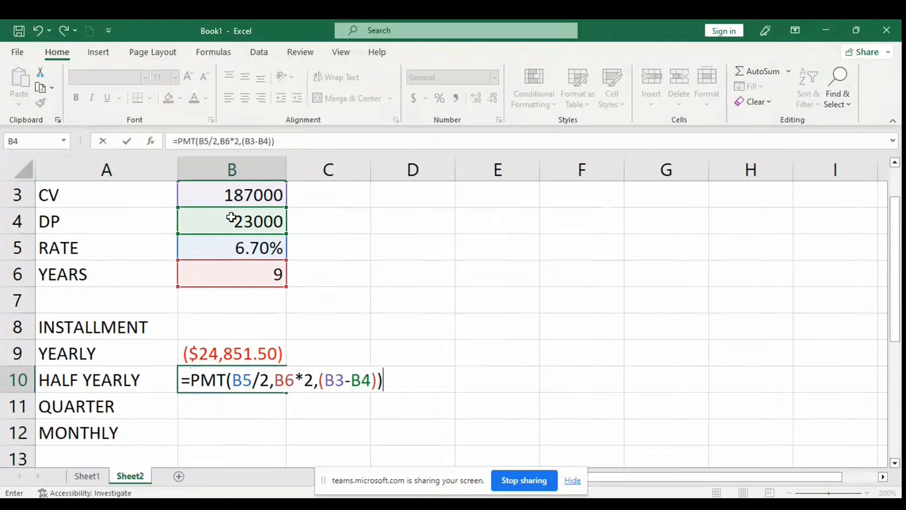
{"action": "key", "text": "Return"}
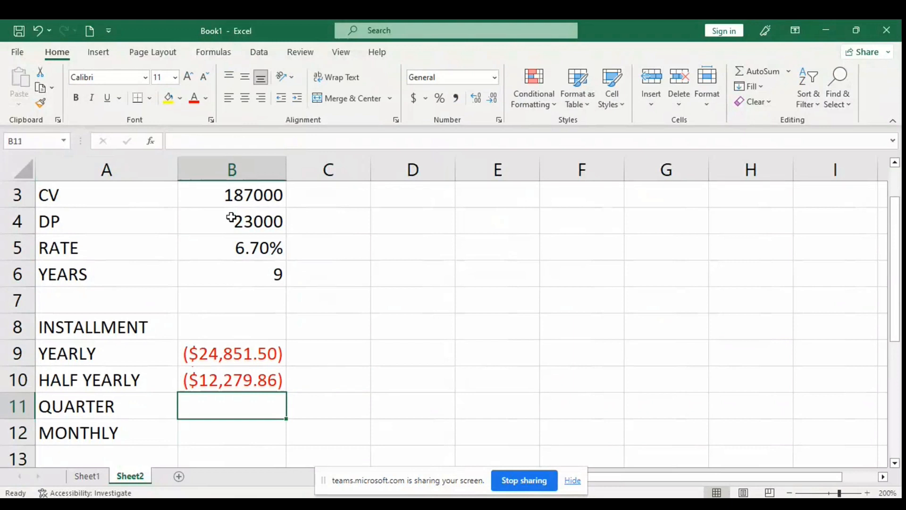
Start a PMT formula in cell B11 for the quarterly installment, with rate B5/4 and number of periods B6*4
{"action": "type", "text": "="}
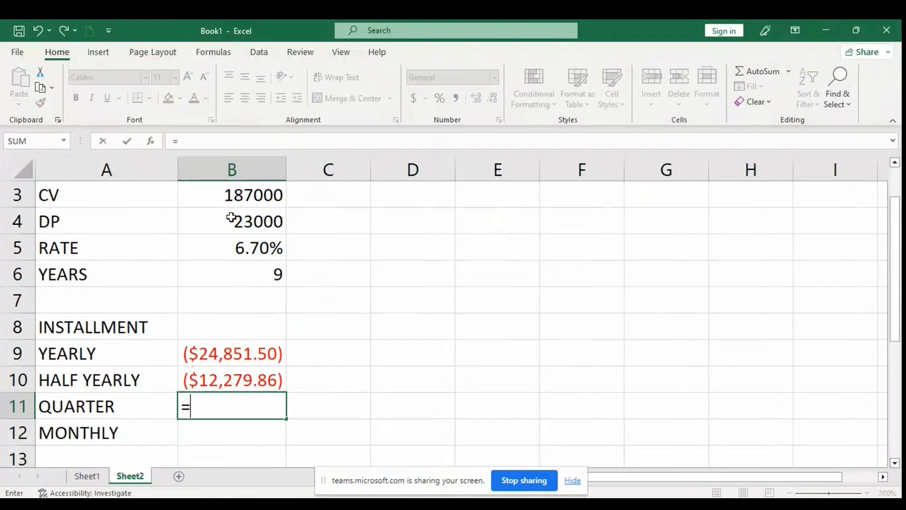
{"action": "type", "text": "PMT"}
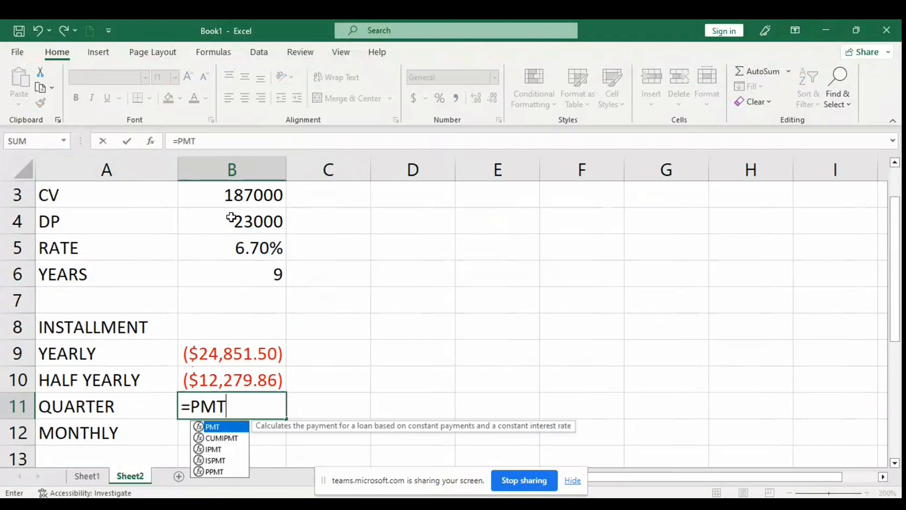
{"action": "type", "text": "("}
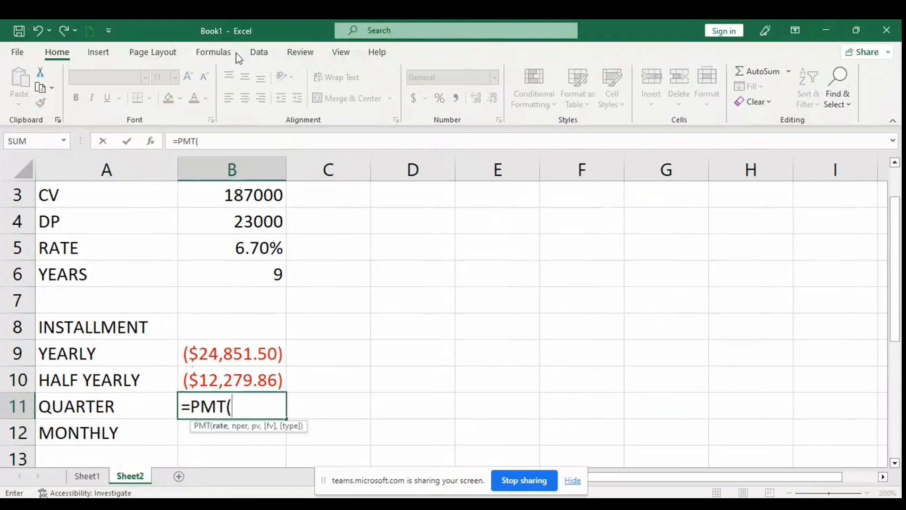
{"action": "left_click", "coordinate": [241, 246]}
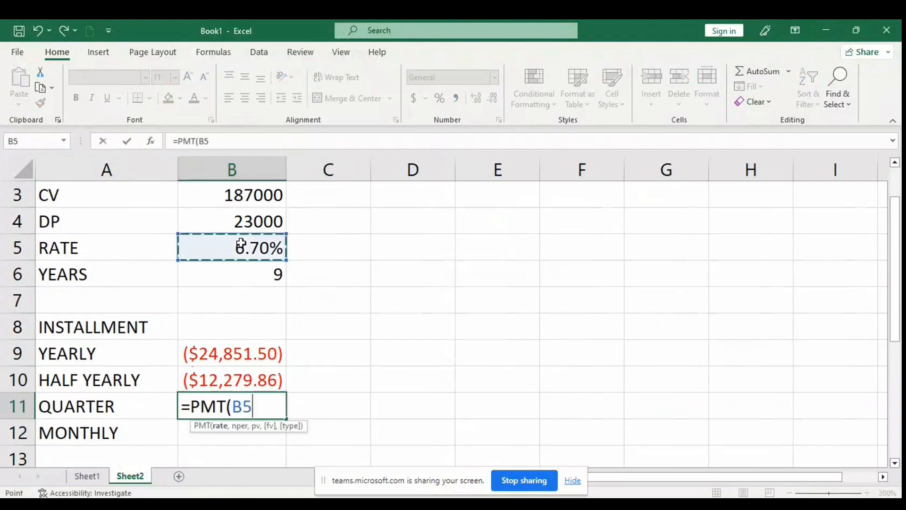
{"action": "type", "text": "/4"}
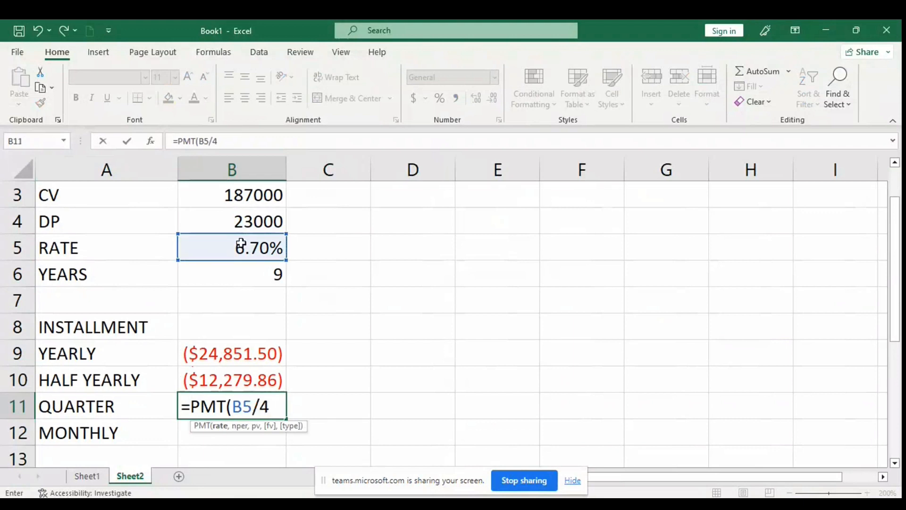
{"action": "type", "text": ","}
{"action": "key", "text": "Up"}
{"action": "key", "text": "Up"}
{"action": "key", "text": "Up"}
{"action": "key", "text": "Up"}
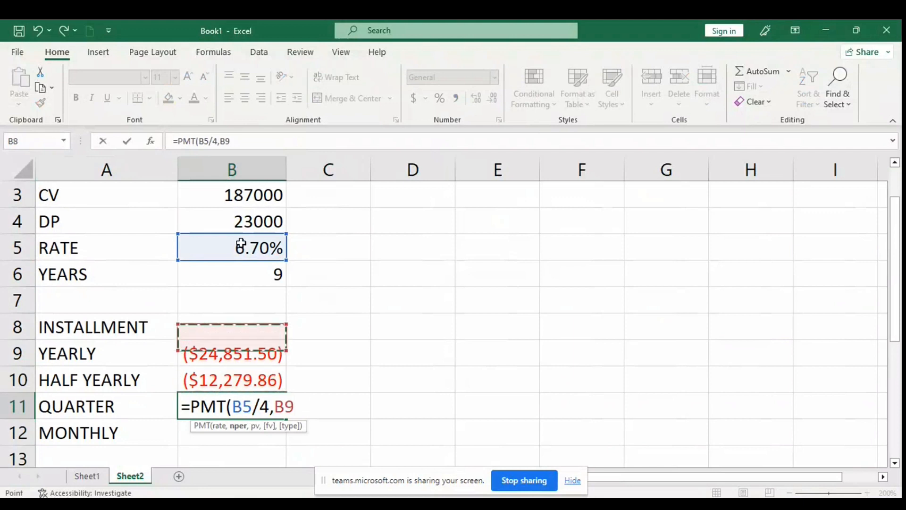
{"action": "key", "text": "Up"}
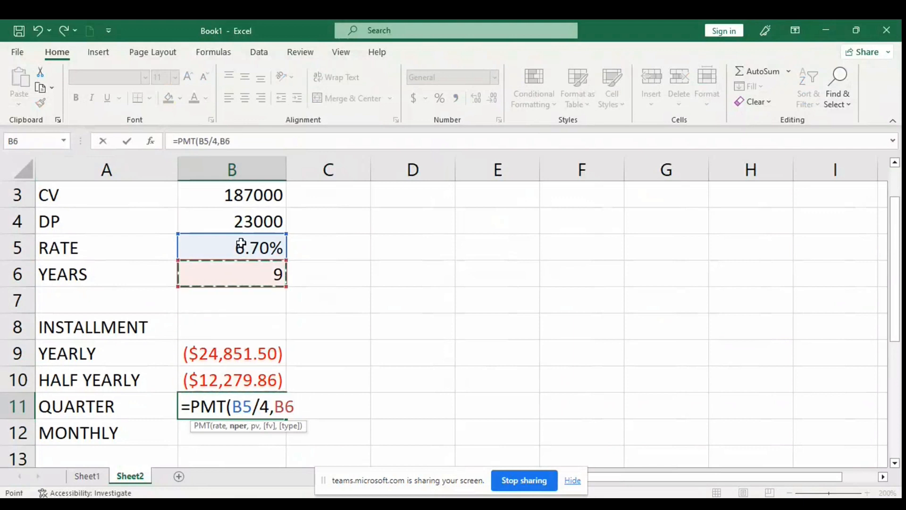
{"action": "type", "text": "*4"}
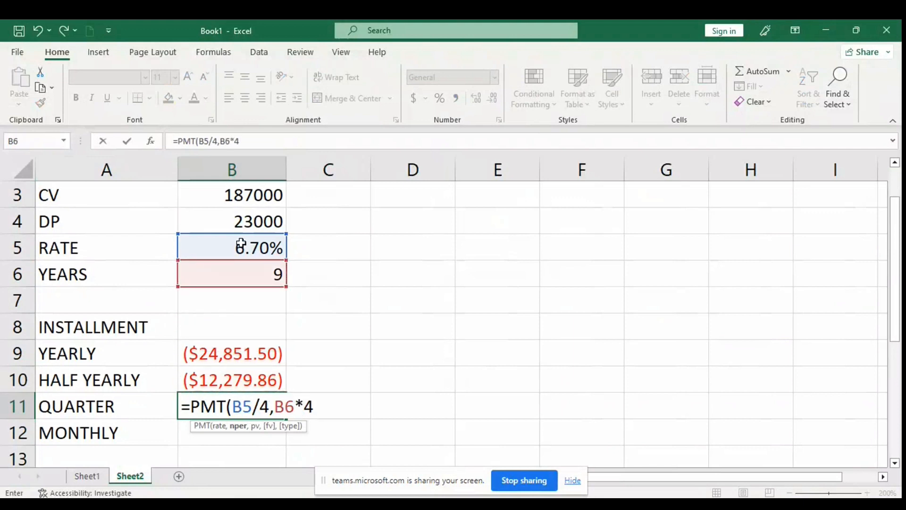
{"action": "type", "text": ","}
{"action": "key", "text": "Up"}
{"action": "key", "text": "Up"}
{"action": "key", "text": "Up"}
{"action": "key", "text": "Up"}
{"action": "key", "text": "Up"}
{"action": "key", "text": "Up"}
{"action": "key", "text": "Up"}
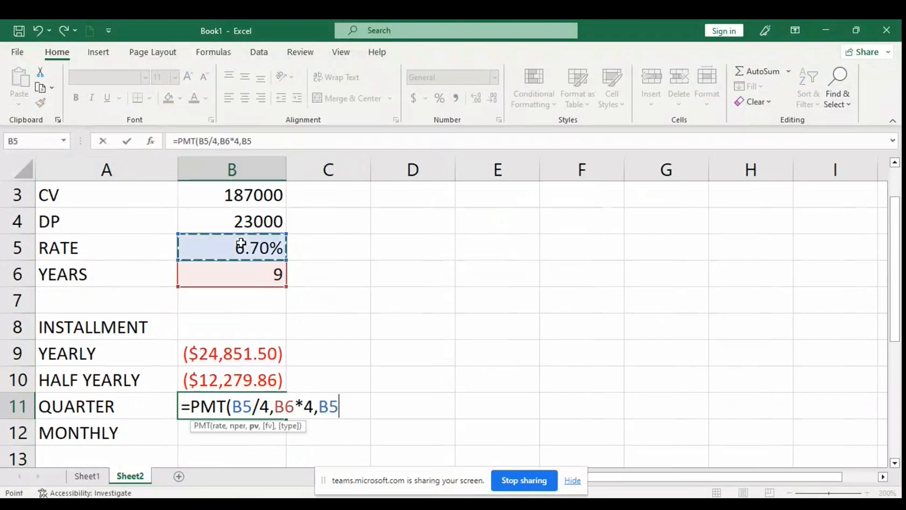
{"action": "key", "text": "Up"}
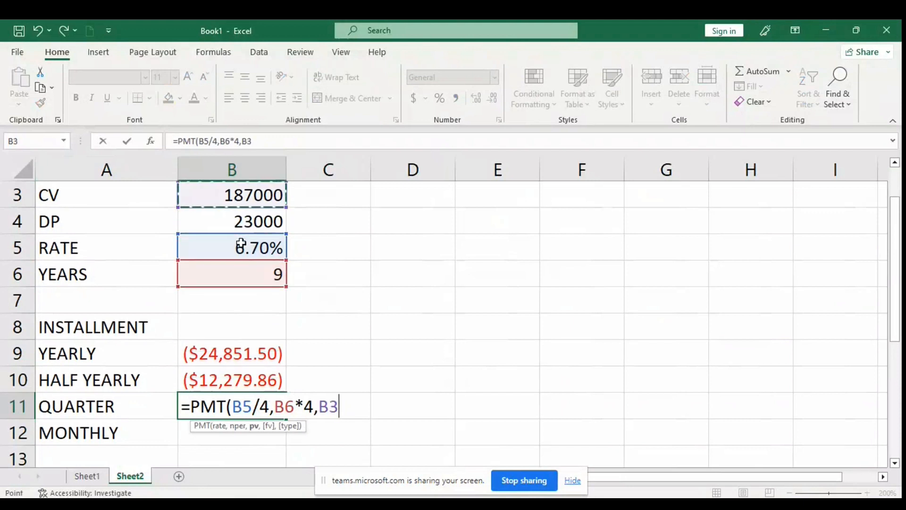
{"action": "key", "text": "BackSpace"}
{"action": "key", "text": "BackSpace"}
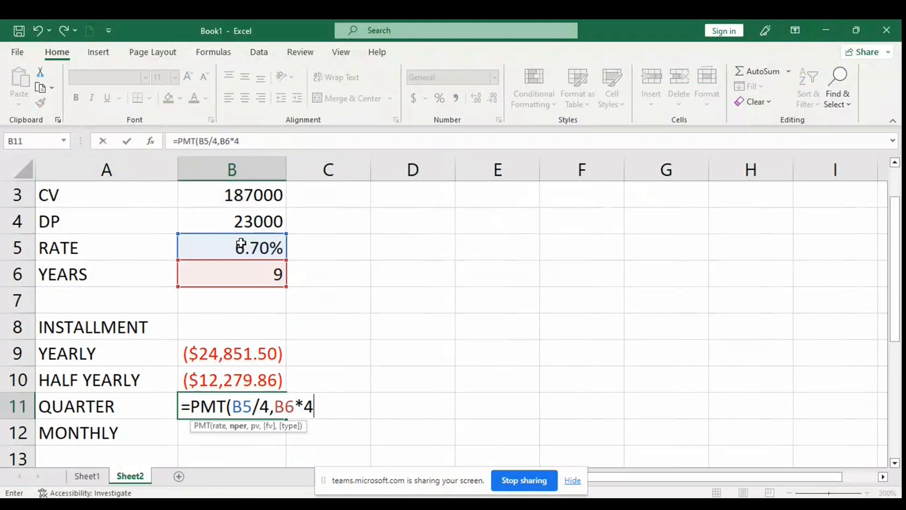
Complete the quarterly PMT formula in B11 with (B3-B4) as the present value and enter it, accepting the closing-parenthesis correction
{"action": "type", "text": ",("}
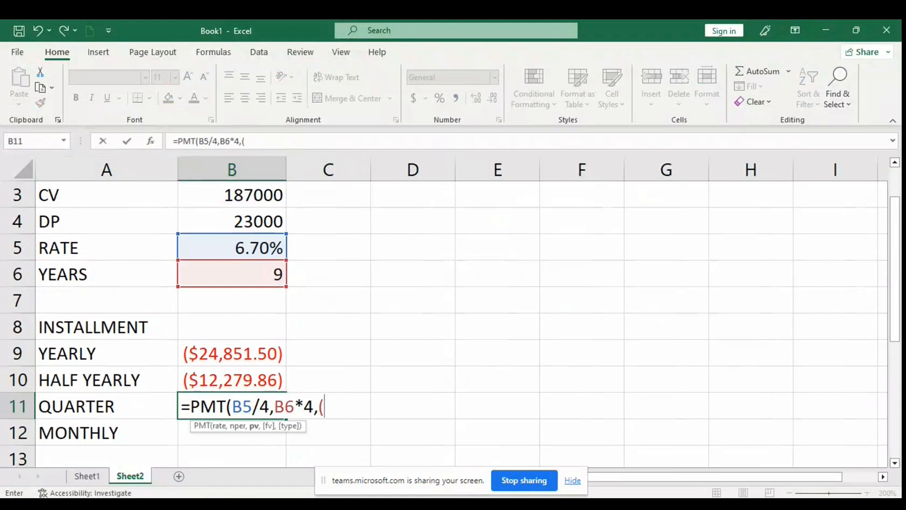
{"action": "key", "text": "Up"}
{"action": "key", "text": "Up"}
{"action": "key", "text": "Up"}
{"action": "key", "text": "Up"}
{"action": "key", "text": "Up"}
{"action": "key", "text": "Up"}
{"action": "key", "text": "Up"}
{"action": "key", "text": "Up"}
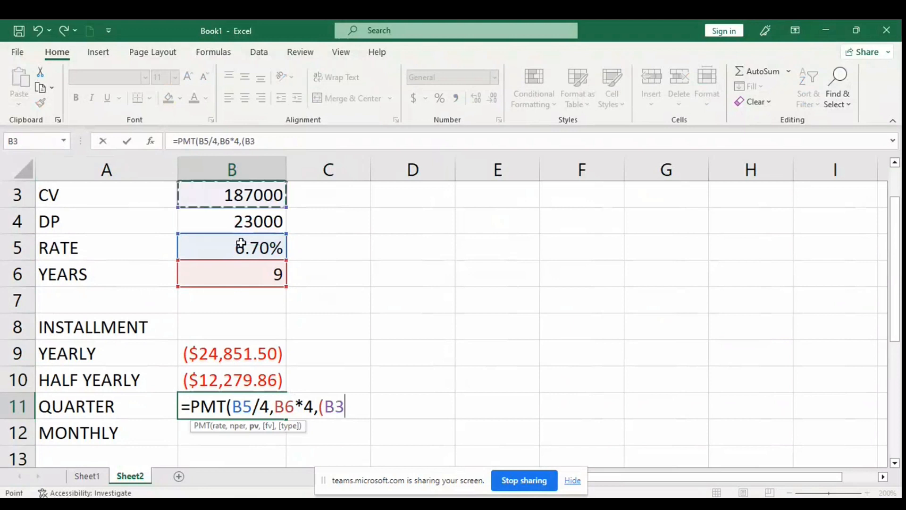
{"action": "type", "text": "-"}
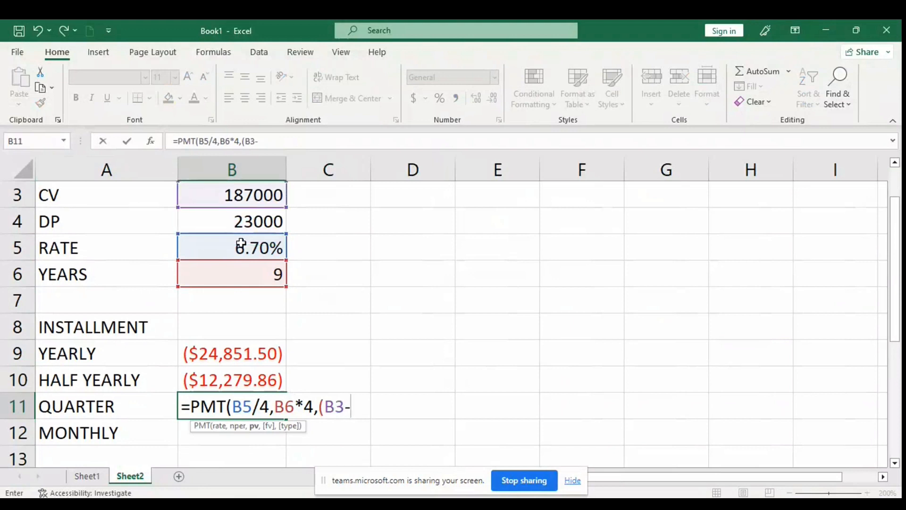
{"action": "key", "text": "Up"}
{"action": "key", "text": "Up"}
{"action": "key", "text": "Up"}
{"action": "key", "text": "Up"}
{"action": "key", "text": "Up"}
{"action": "key", "text": "Up"}
{"action": "key", "text": "Up"}
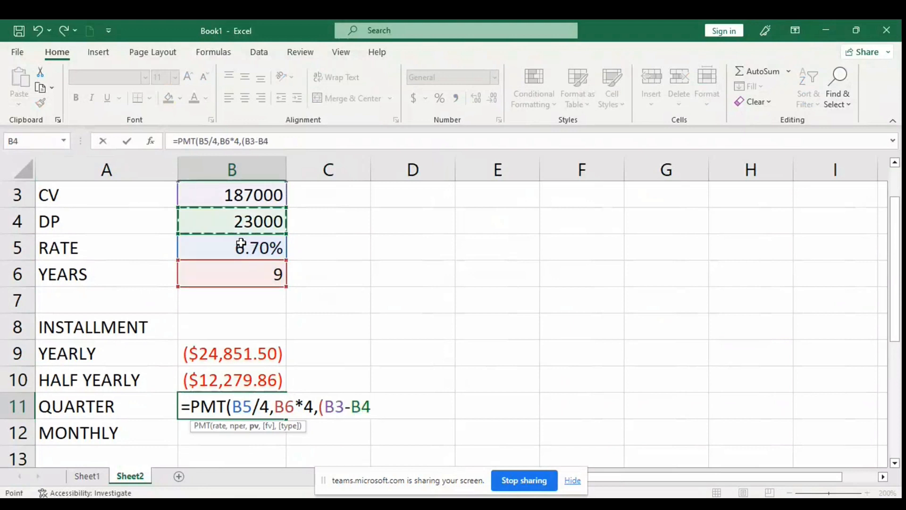
{"action": "type", "text": ")"}
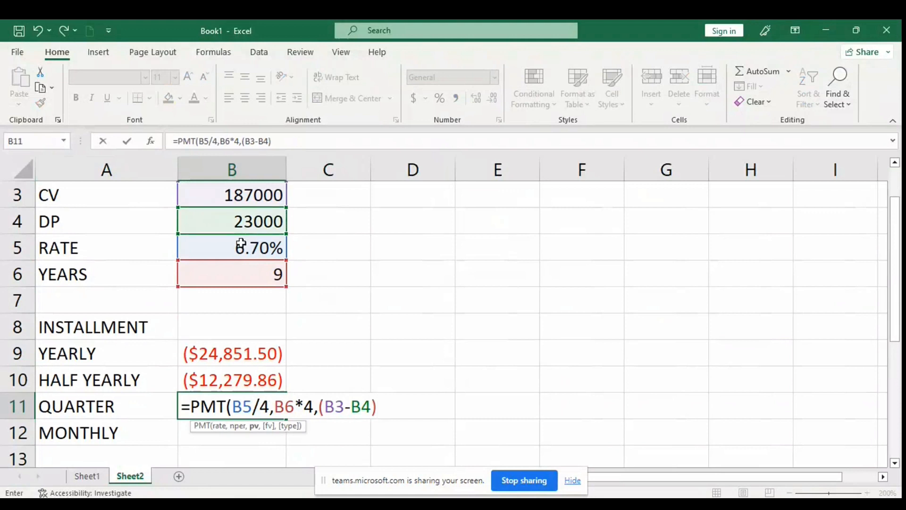
{"action": "key", "text": "Return"}
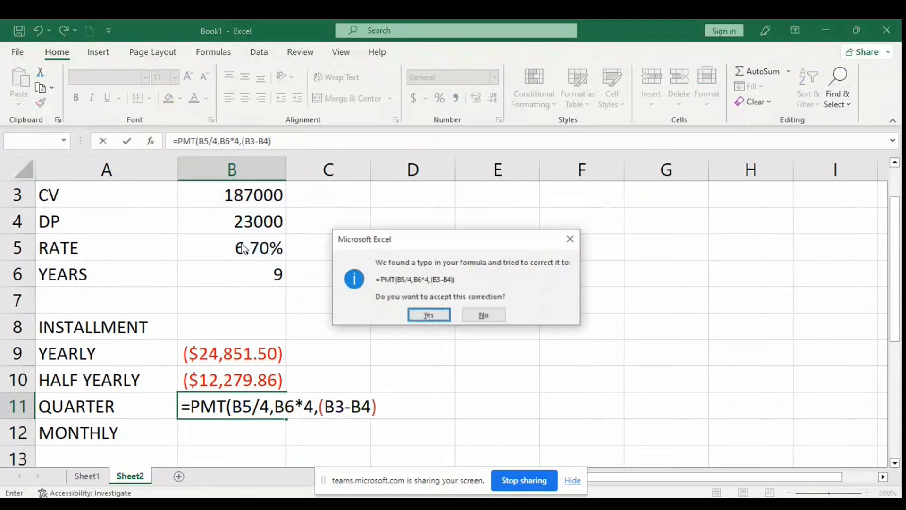
{"action": "key", "text": "Return"}
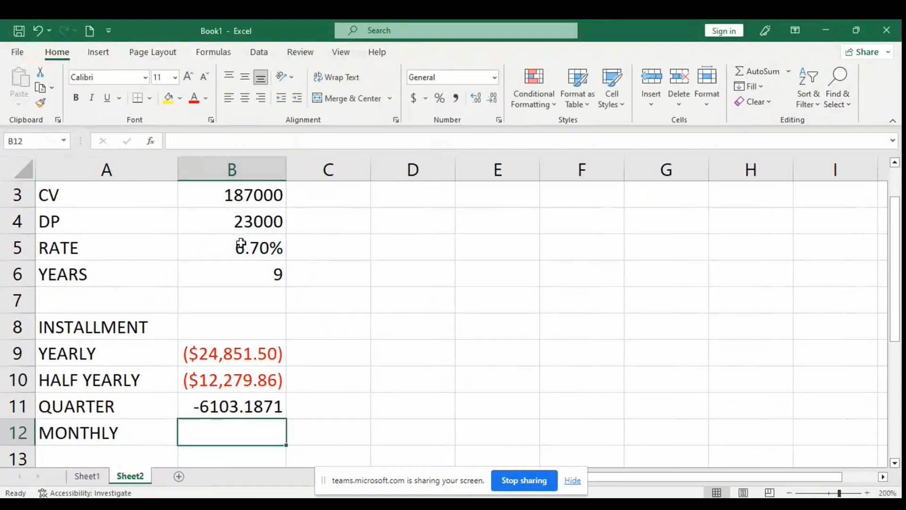
{"action": "left_click", "coordinate": [437, 423]}
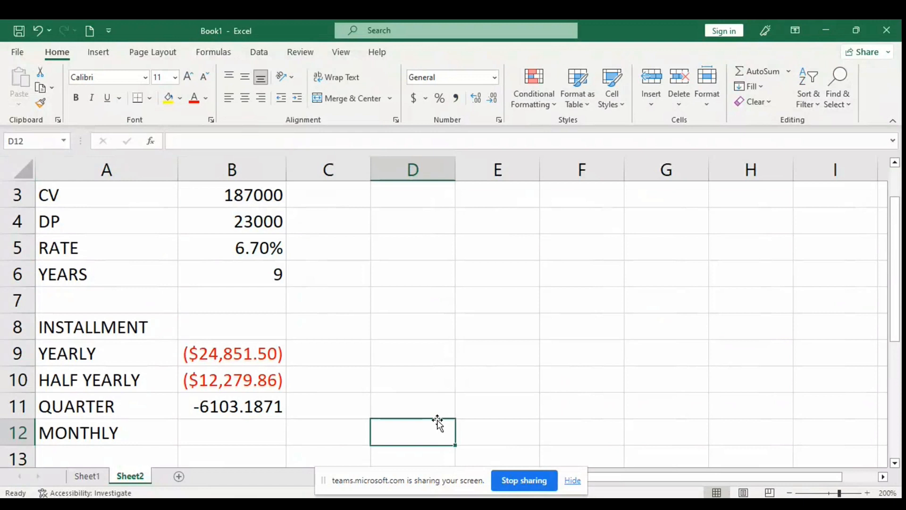
{"action": "key", "text": "alt+Tab"}
{"action": "key", "text": "Right"}
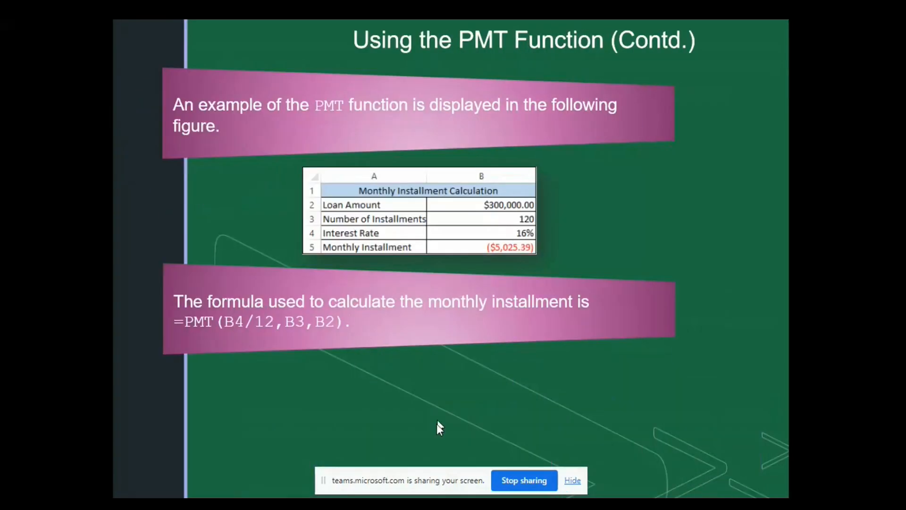
{"action": "key", "text": "Right"}
{"action": "key", "text": "Right"}
{"action": "key", "text": "Right"}
{"action": "key", "text": "Right"}
{"action": "key", "text": "Right"}
{"action": "key", "text": "Right"}
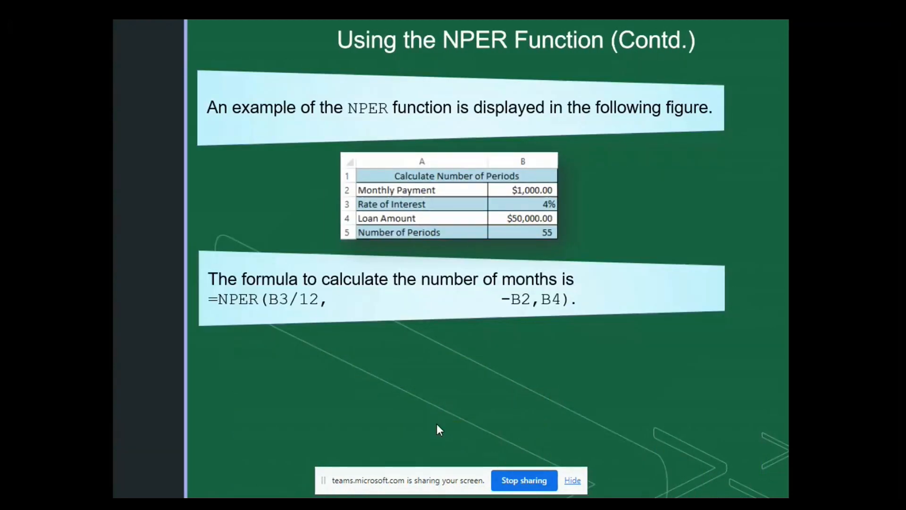
{"action": "key", "text": "Right"}
{"action": "key", "text": "Right"}
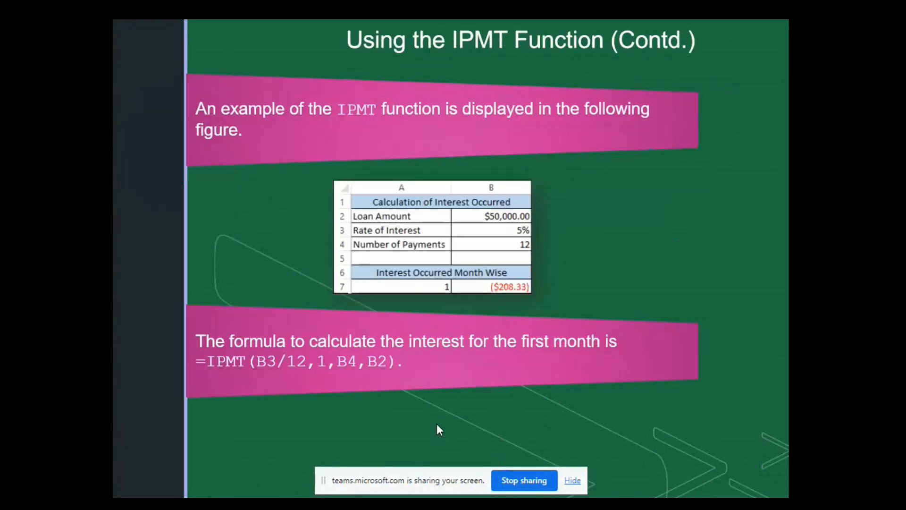
{"action": "key", "text": "Left"}
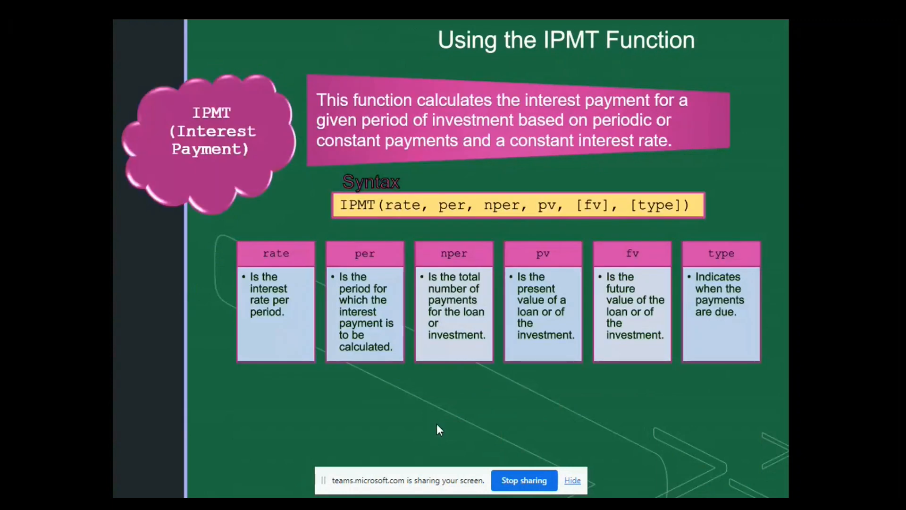
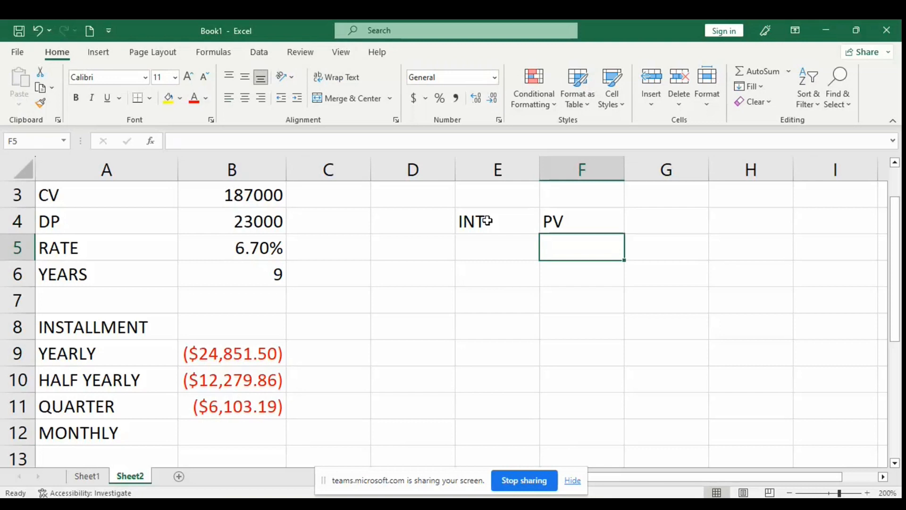
Start an IPMT formula in cell E5 under INT, with rate B5, period 1 and number of periods B6
{"action": "key", "text": "Left"}
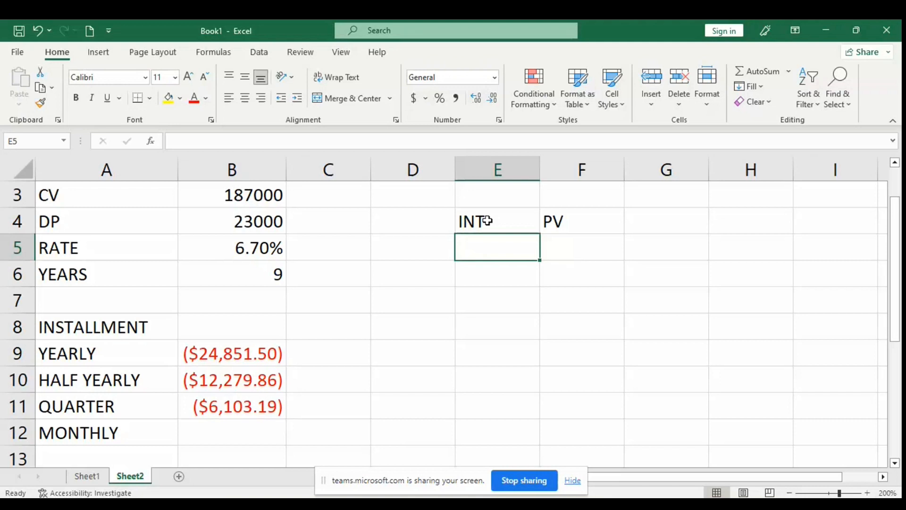
{"action": "type", "text": "="}
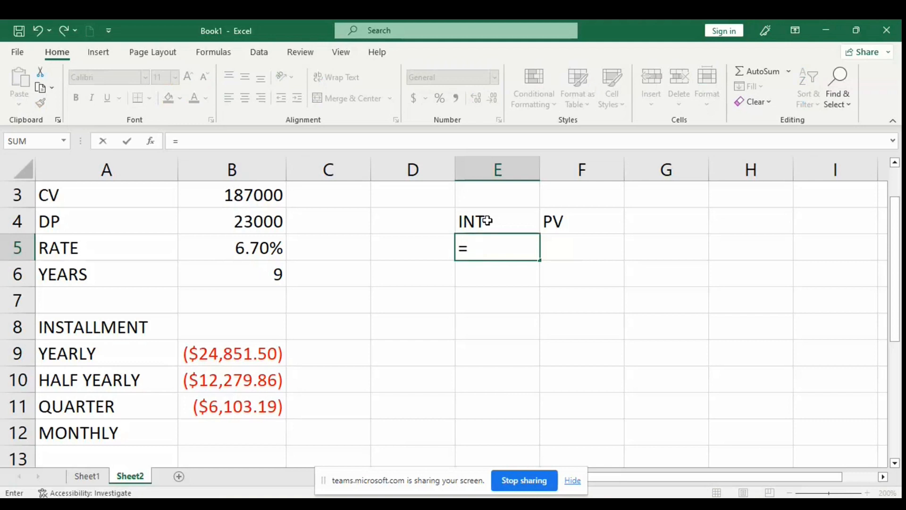
{"action": "type", "text": "IPMT"}
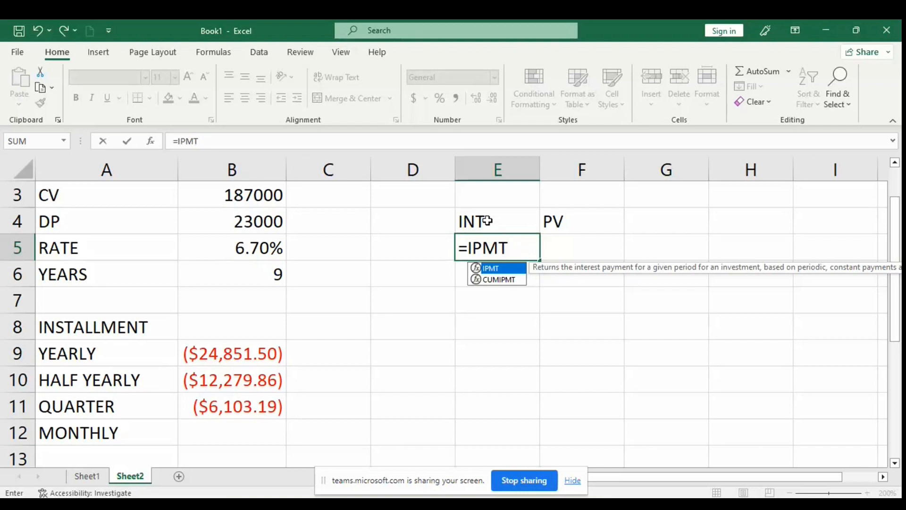
{"action": "type", "text": "("}
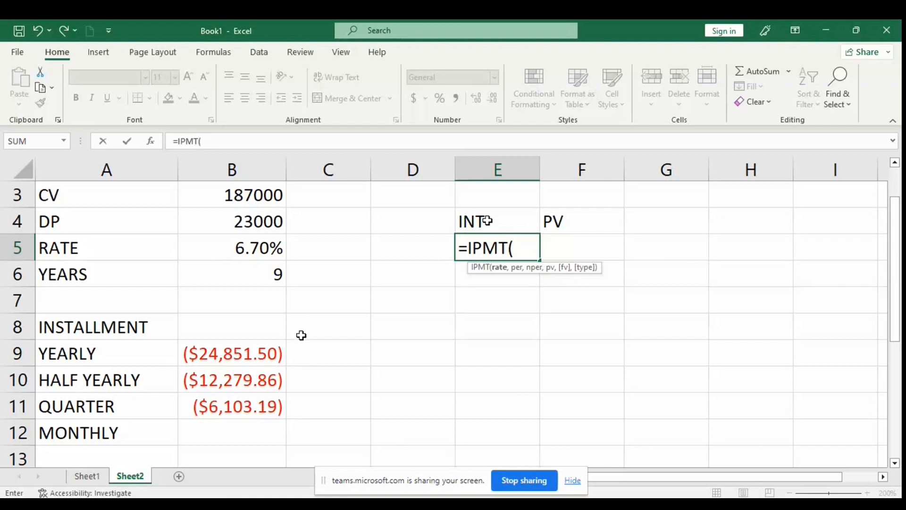
{"action": "left_click", "coordinate": [257, 239]}
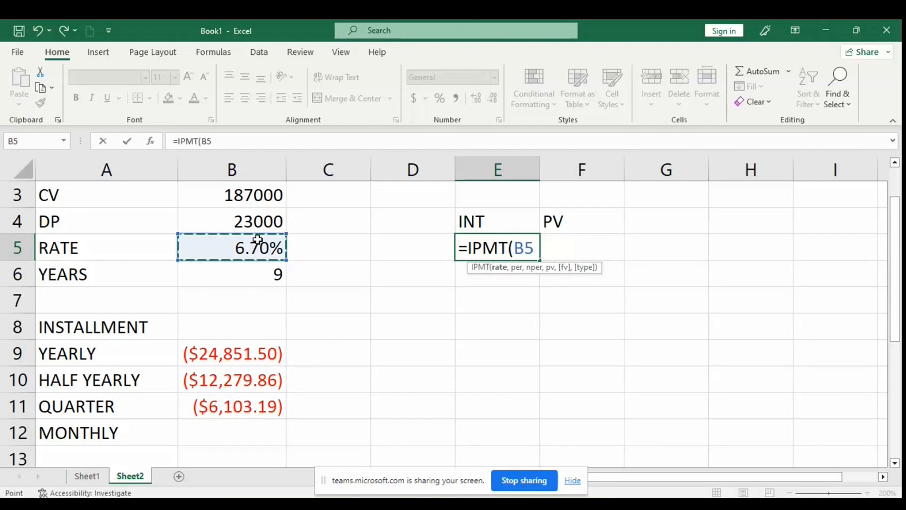
{"action": "type", "text": ","}
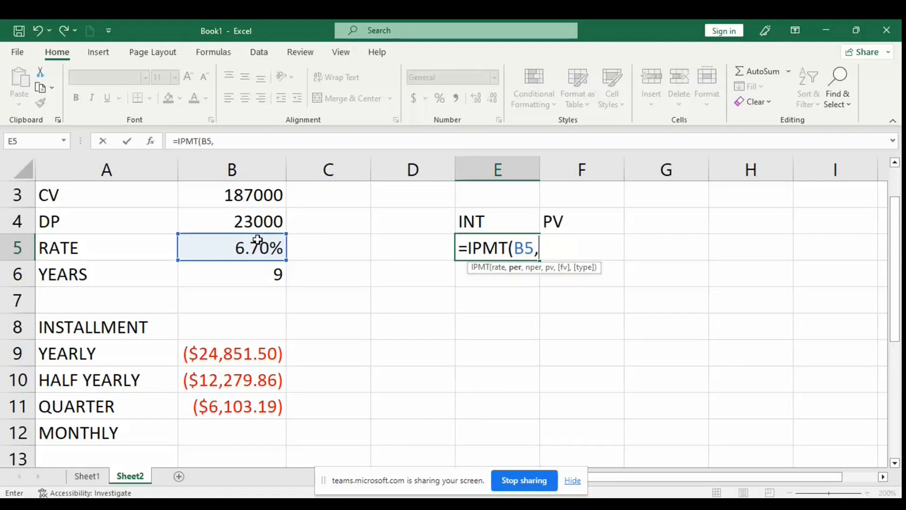
{"action": "type", "text": "1,"}
{"action": "left_click", "coordinate": [230, 274]}
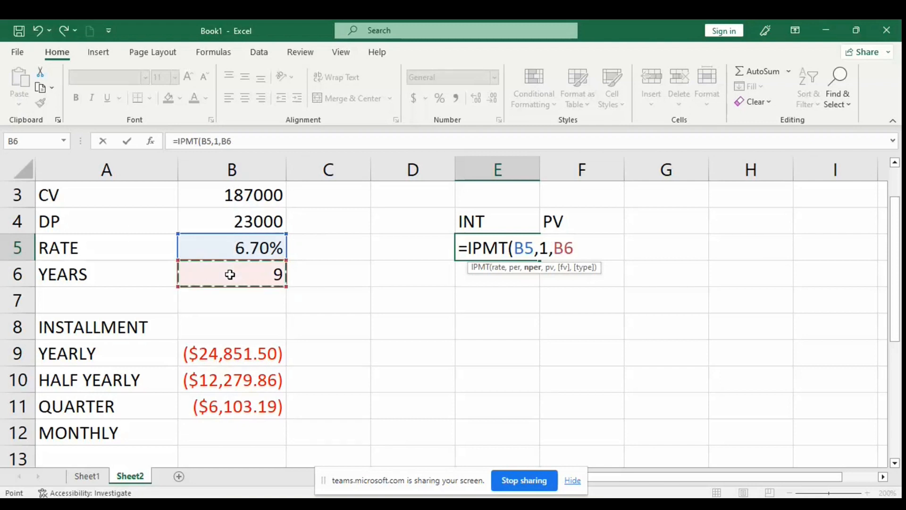
{"action": "type", "text": ","}
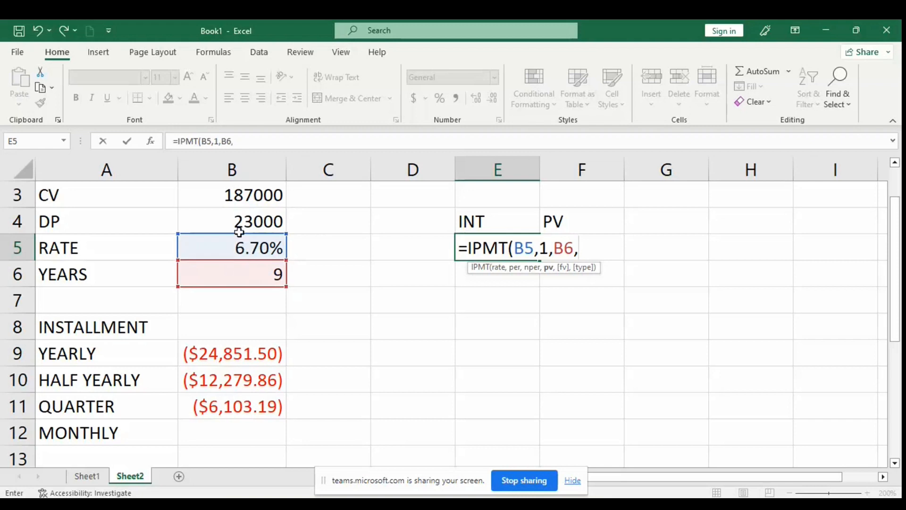
Complete the IPMT formula in E5 with (B3-B4) as the present value, accept the correction and compare it with the yearly installment
{"action": "type", "text": "("}
{"action": "left_click", "coordinate": [193, 200]}
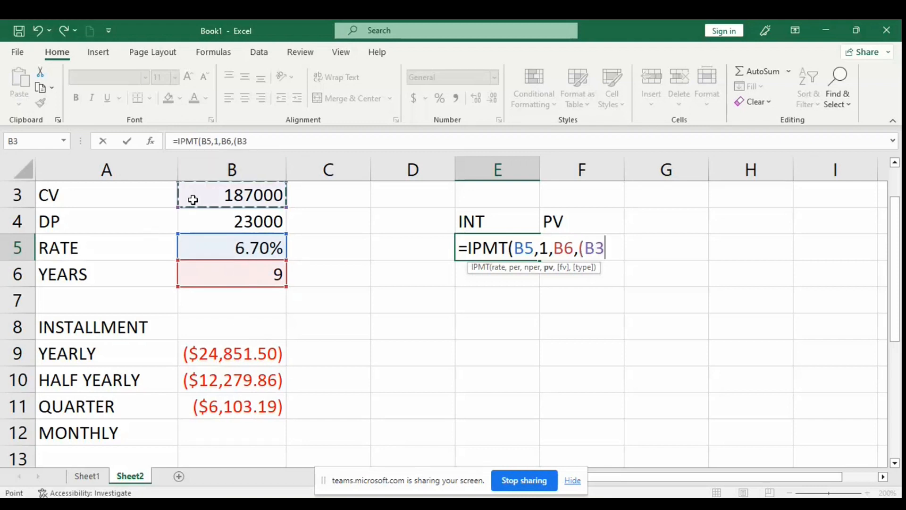
{"action": "type", "text": "-"}
{"action": "left_click", "coordinate": [202, 225]}
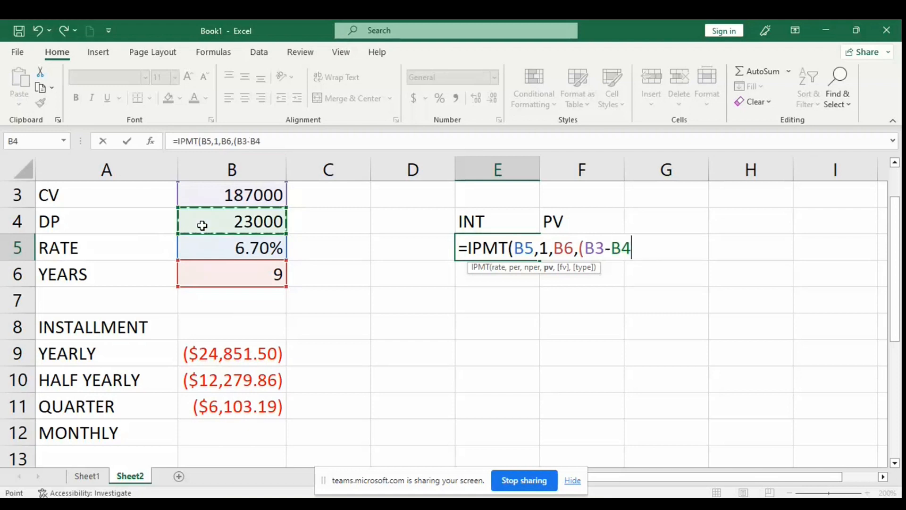
{"action": "type", "text": ")"}
{"action": "key", "text": "Return"}
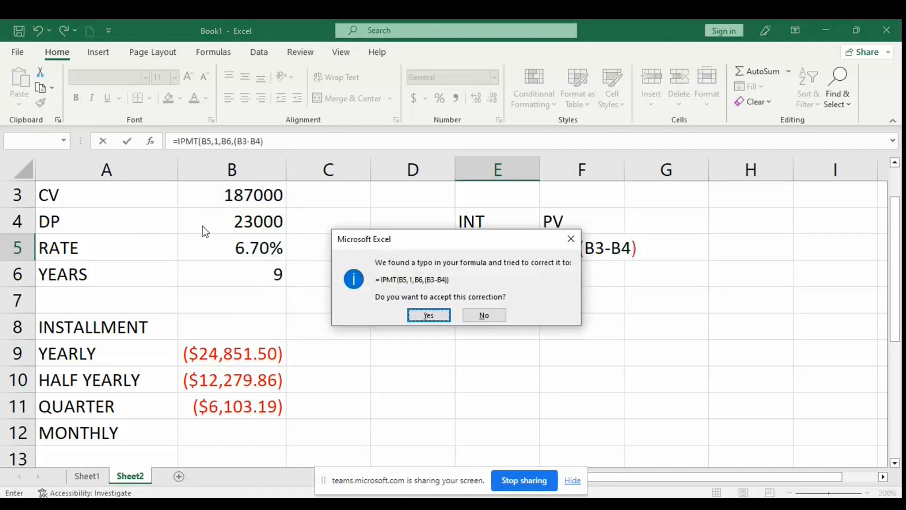
{"action": "left_click", "coordinate": [424, 315]}
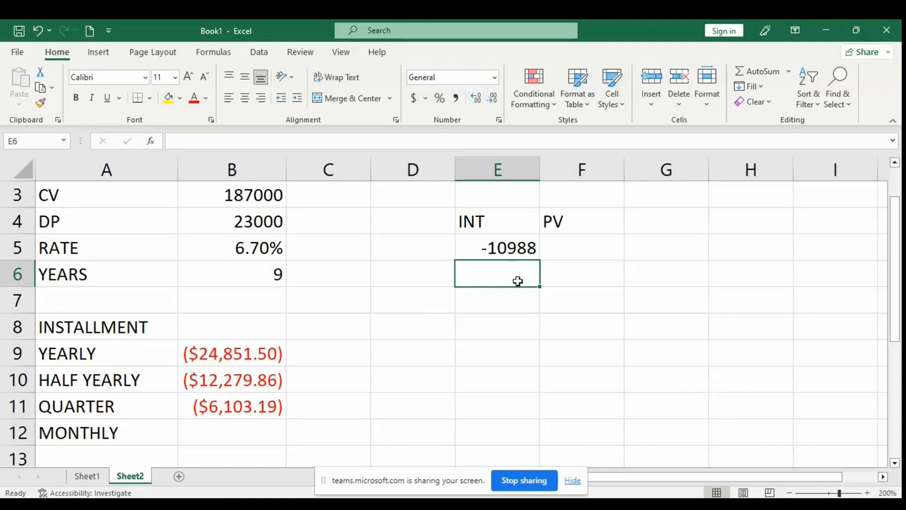
{"action": "left_click", "coordinate": [532, 249]}
{"action": "left_click", "coordinate": [234, 357]}
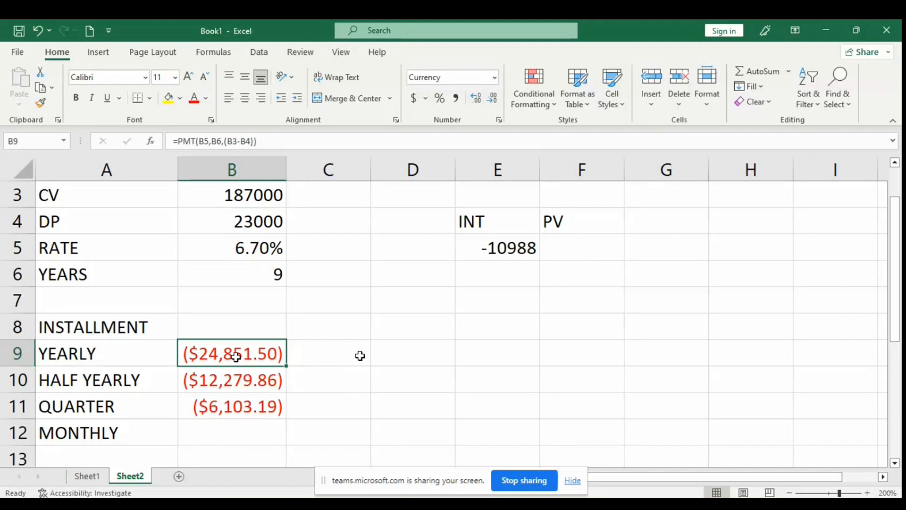
Start a PPMT formula in cell F5 under PV, with rate B5, period 1 and number of periods B6
{"action": "left_click", "coordinate": [608, 240]}
{"action": "type", "text": "=PP"}
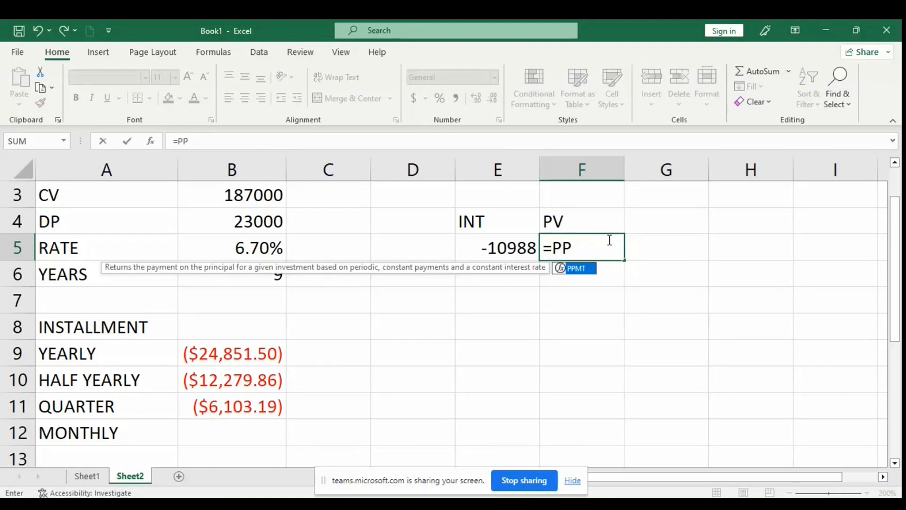
{"action": "key", "text": "Tab"}
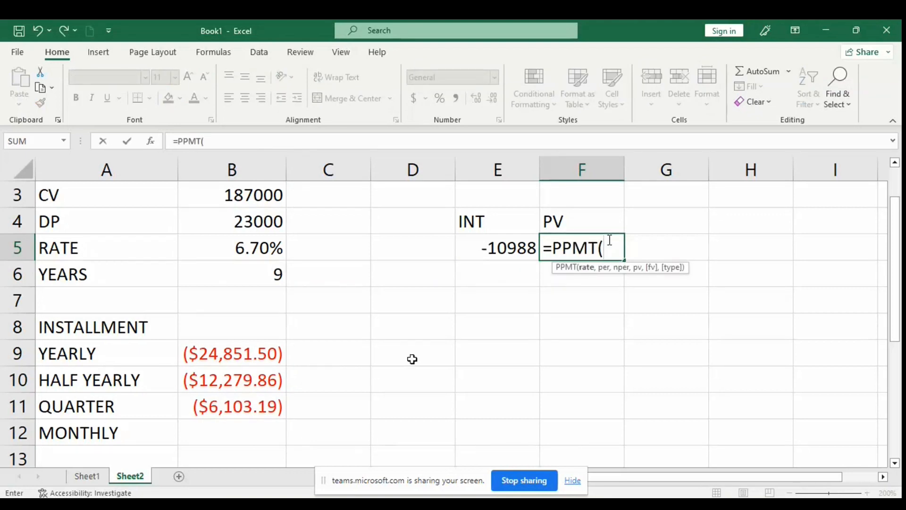
{"action": "left_click", "coordinate": [268, 250]}
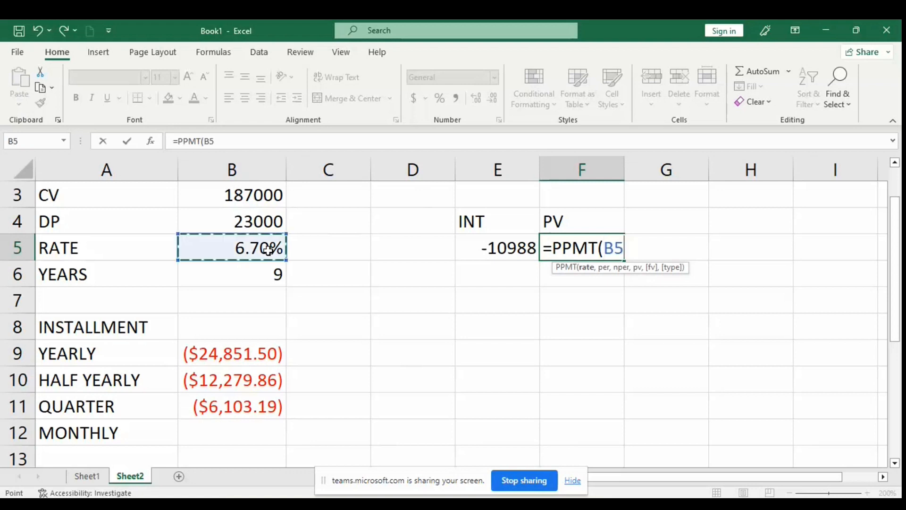
{"action": "type", "text": ","}
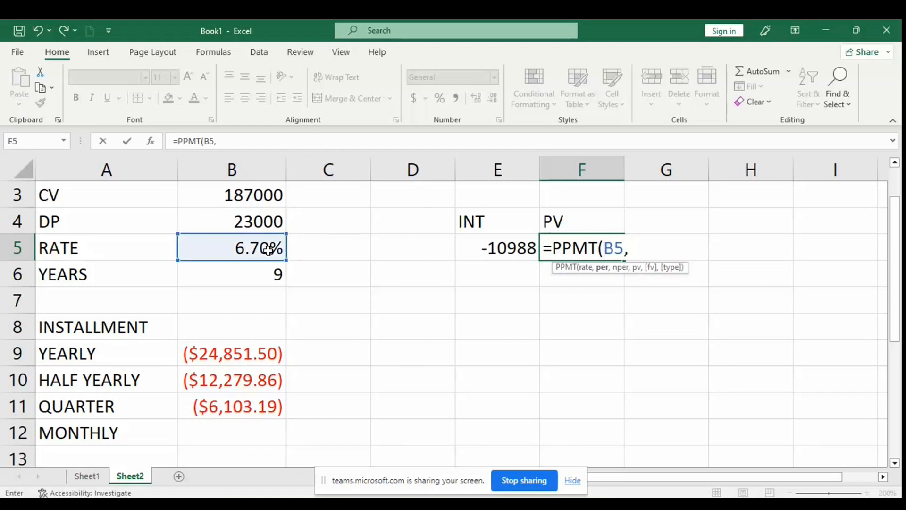
{"action": "type", "text": "1,"}
{"action": "left_click", "coordinate": [257, 275]}
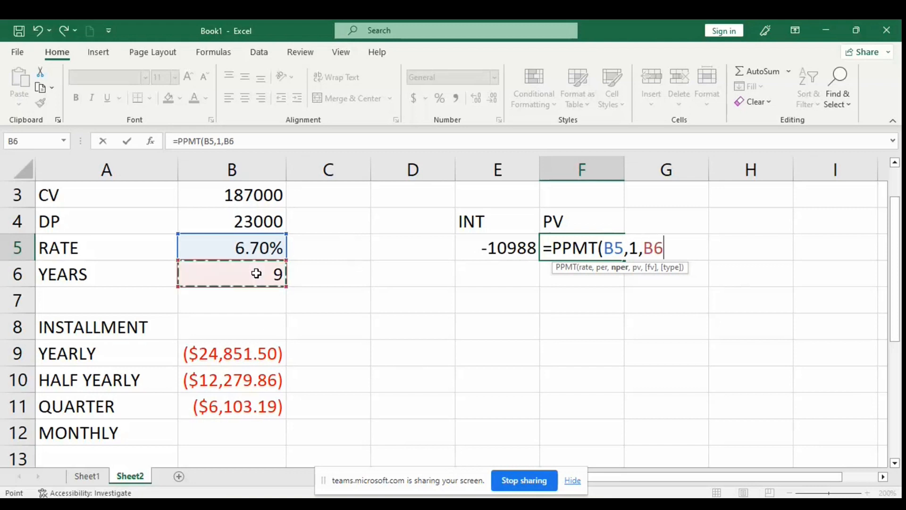
{"action": "type", "text": ","}
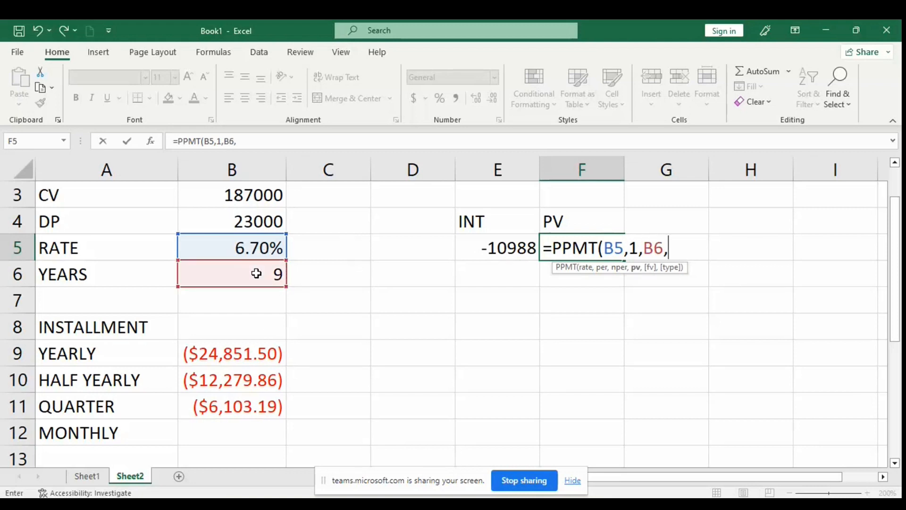
Complete the PPMT formula in F5 with (B3-B4) as the present value and enter it, accepting the closing-parenthesis correction
{"action": "type", "text": "("}
{"action": "left_click", "coordinate": [195, 197]}
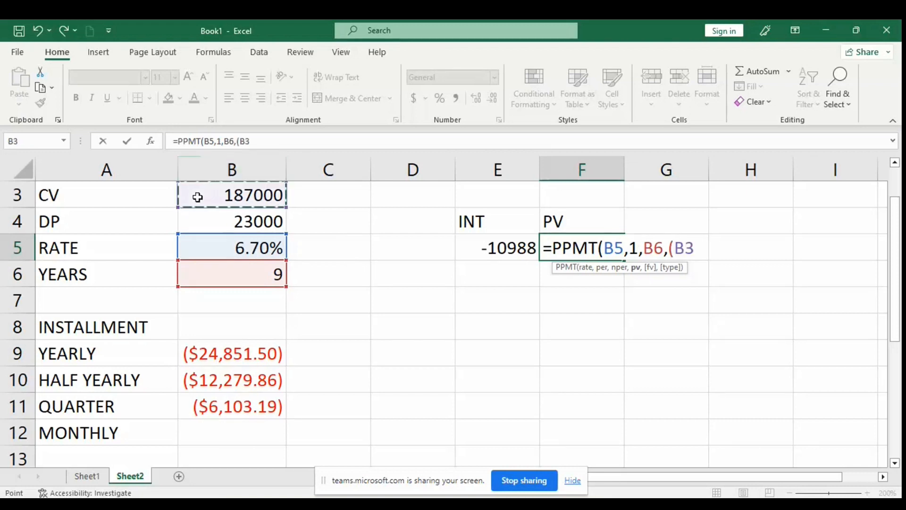
{"action": "type", "text": "-"}
{"action": "left_click", "coordinate": [226, 226]}
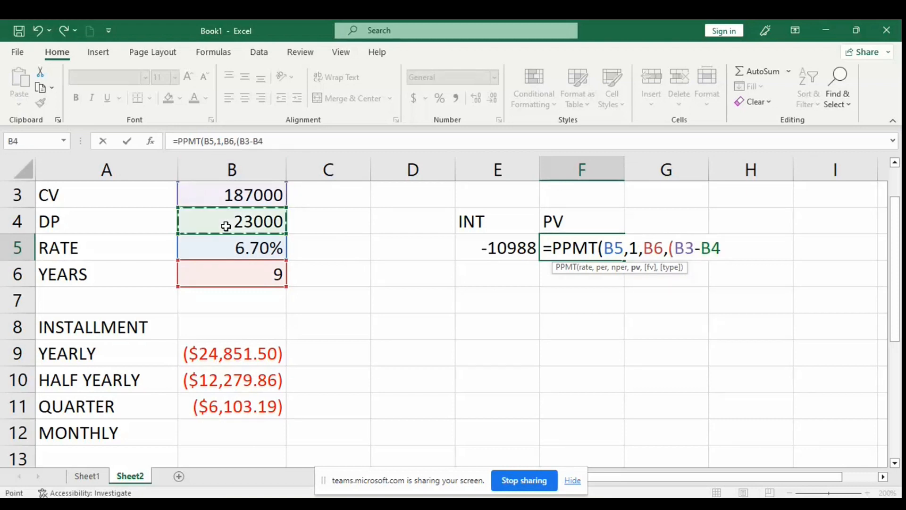
{"action": "type", "text": ")"}
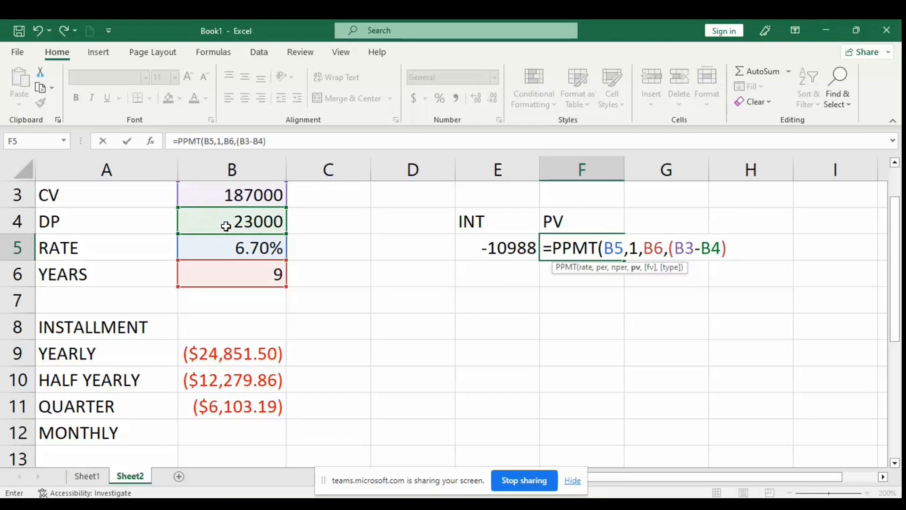
{"action": "key", "text": "Return"}
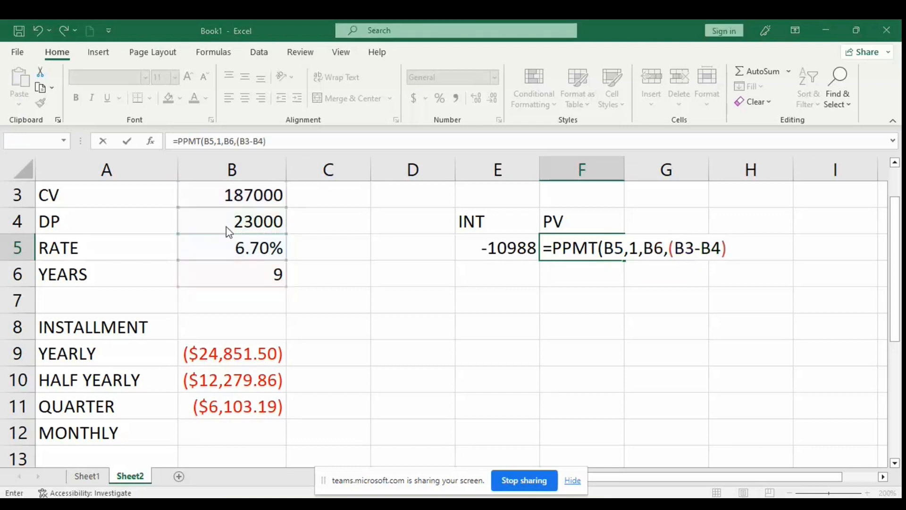
{"action": "key", "text": "Return"}
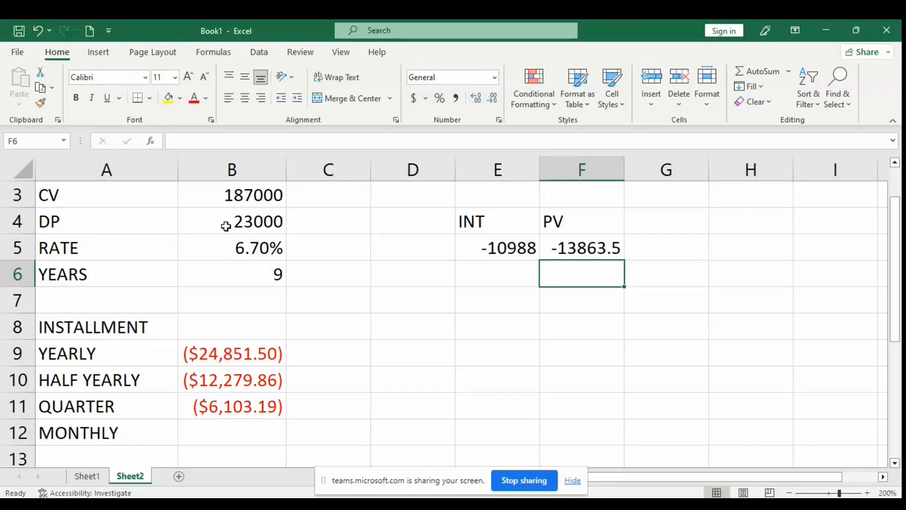
Change the period argument of the IPMT formula in E5 to 3
{"action": "left_click", "coordinate": [513, 244]}
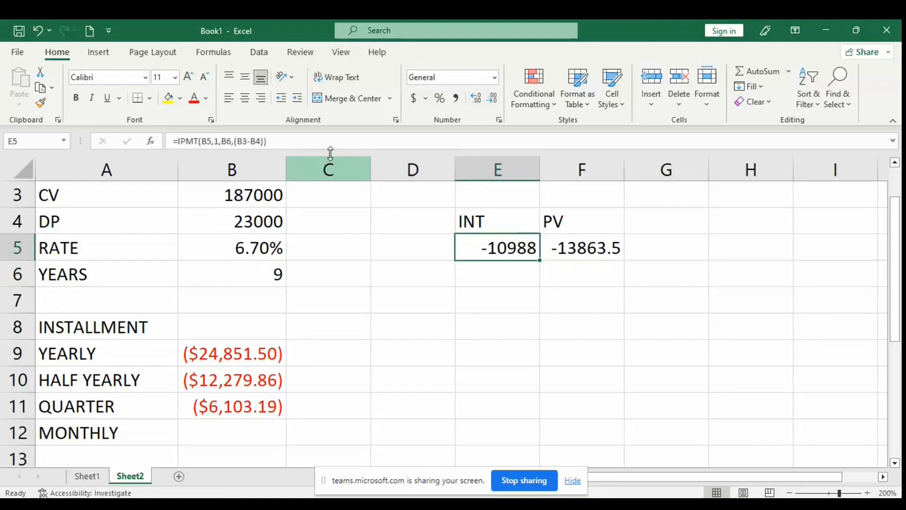
{"action": "left_click", "coordinate": [216, 140]}
{"action": "key", "text": "Delete"}
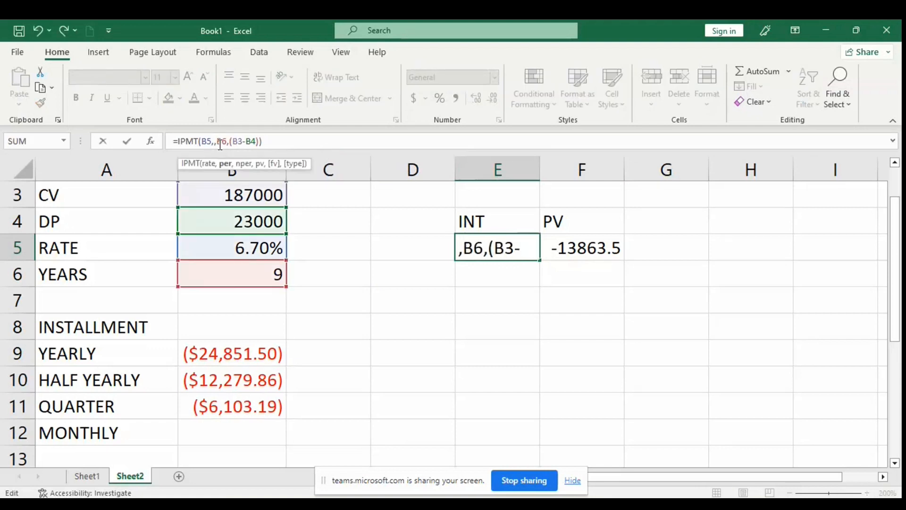
{"action": "type", "text": "3"}
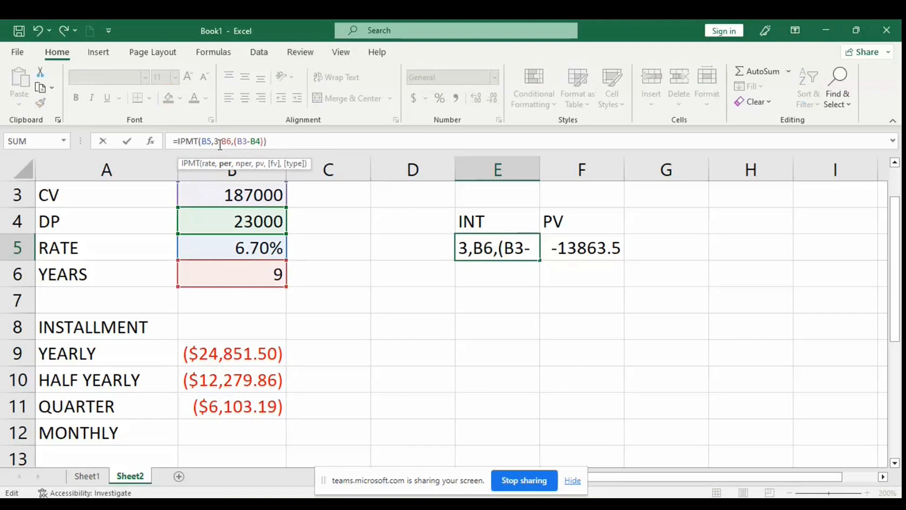
{"action": "type", "text": "\\"}
{"action": "key", "text": "Return"}
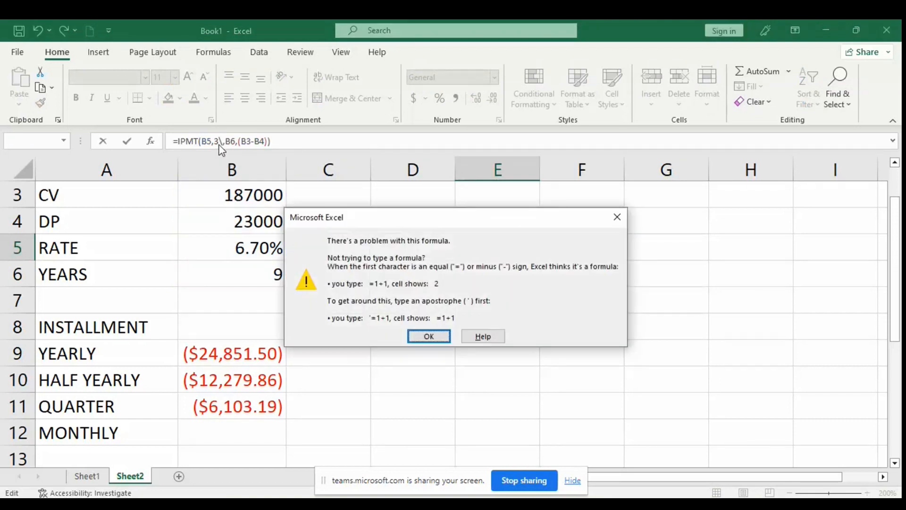
{"action": "key", "text": "Return"}
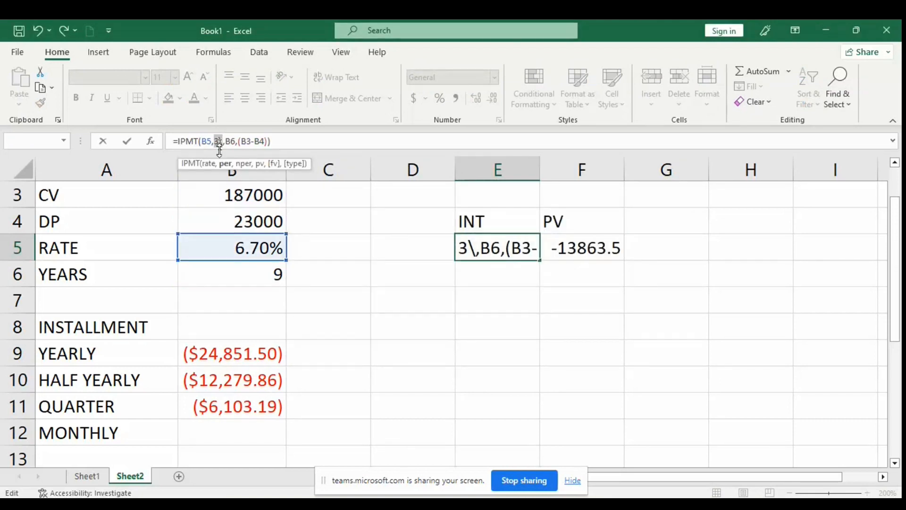
{"action": "key", "text": "BackSpace"}
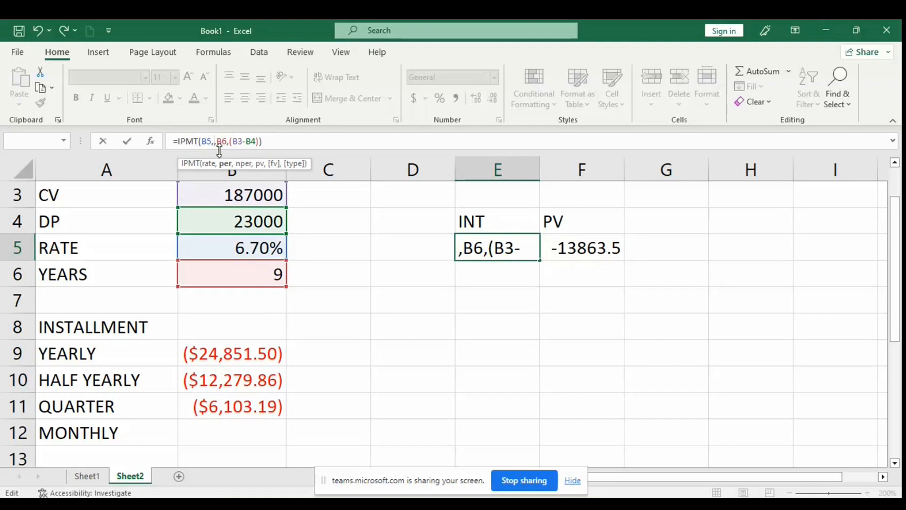
{"action": "type", "text": "3"}
{"action": "key", "text": "Return"}
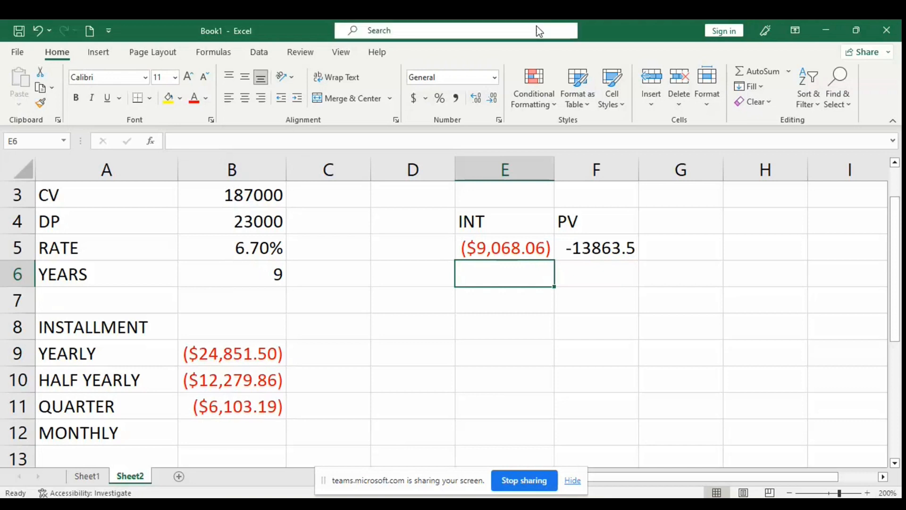
Replace the period argument of the IPMT formula in E5 with a reference to cell D5
{"action": "left_click", "coordinate": [600, 247]}
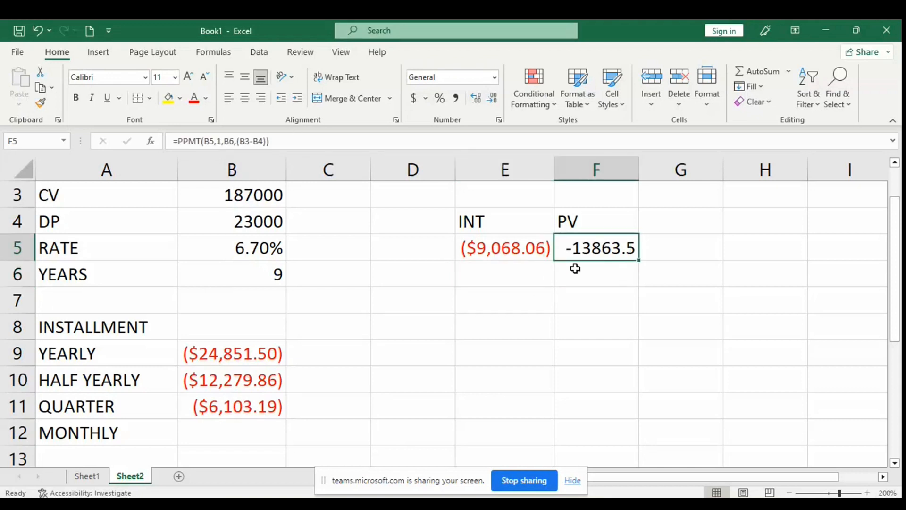
{"action": "left_click", "coordinate": [502, 235]}
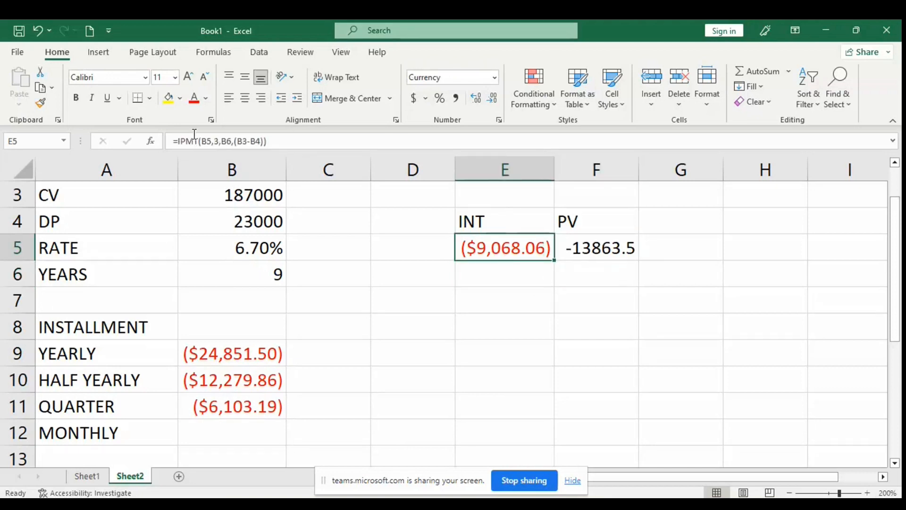
{"action": "left_click", "coordinate": [220, 141]}
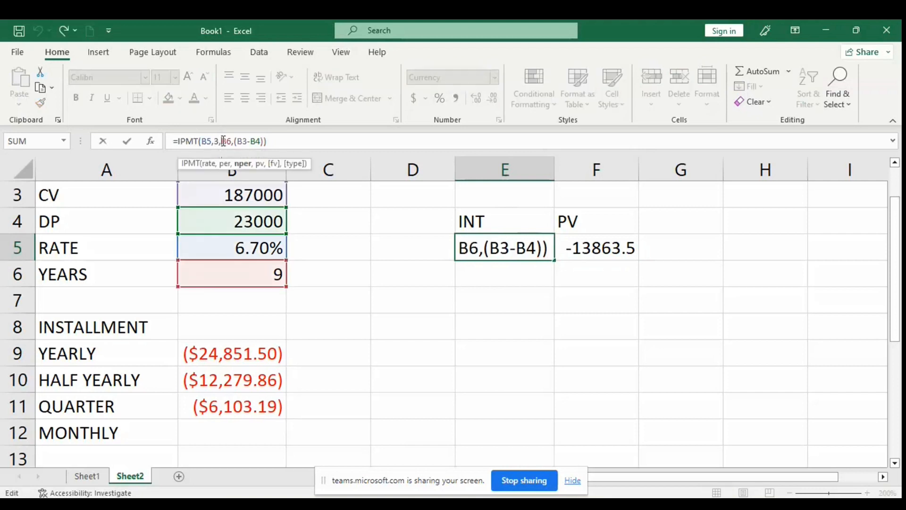
{"action": "key", "text": "BackSpace"}
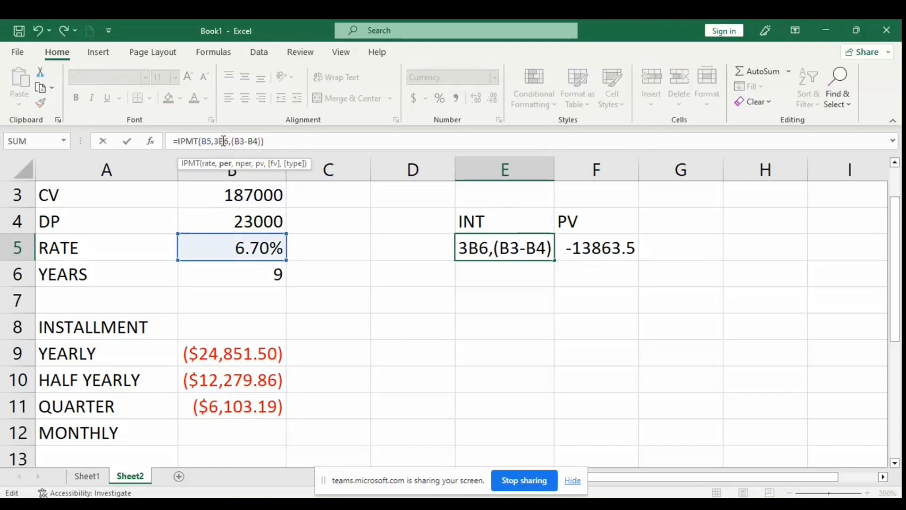
{"action": "key", "text": "BackSpace"}
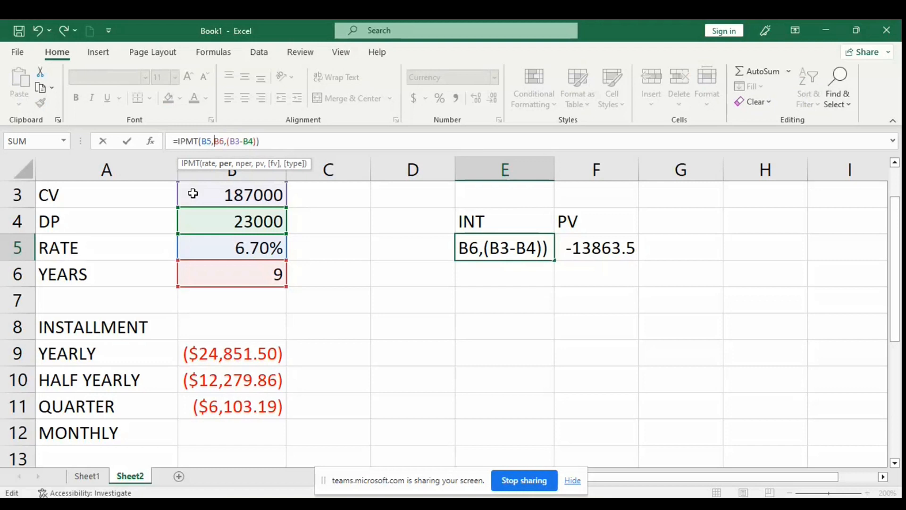
{"action": "left_click", "coordinate": [398, 253]}
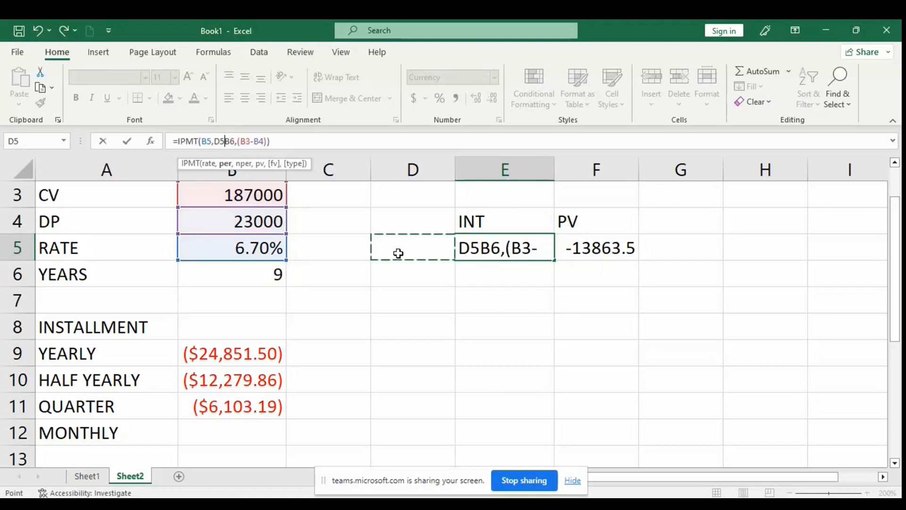
{"action": "type", "text": ","}
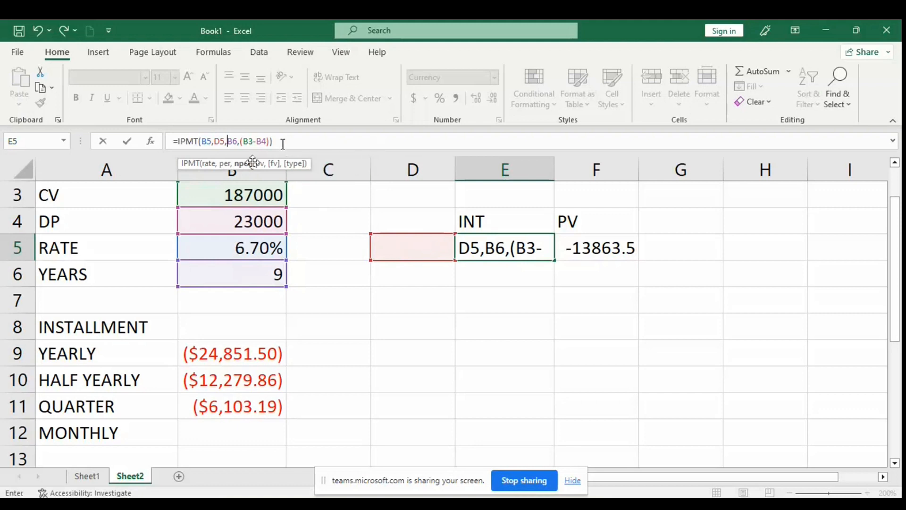
Make the B5, B6, B3 and B4 references in the E5 IPMT formula absolute and enter the formula
{"action": "left_click", "coordinate": [207, 140]}
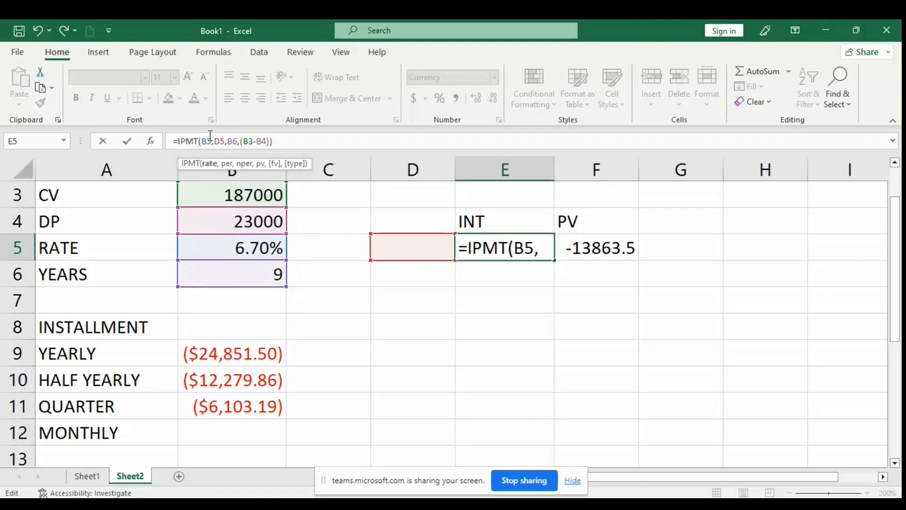
{"action": "key", "text": "F4"}
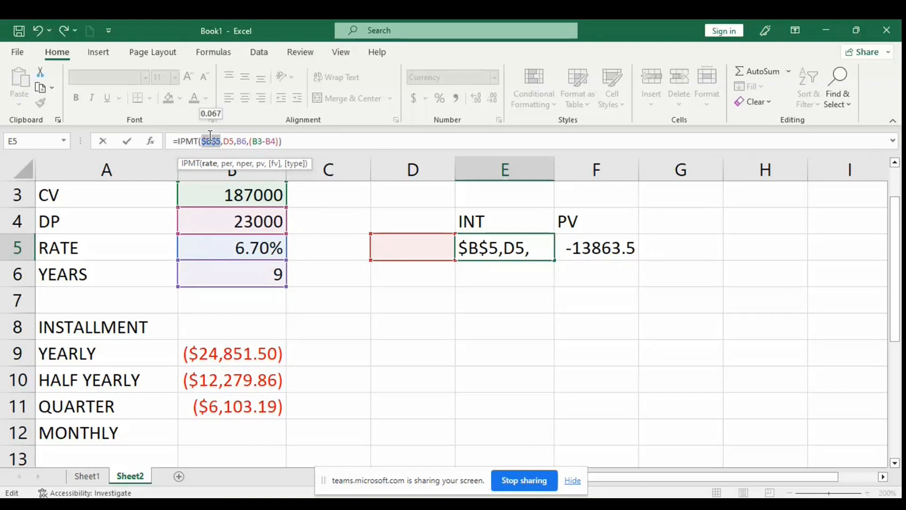
{"action": "left_click", "coordinate": [243, 142]}
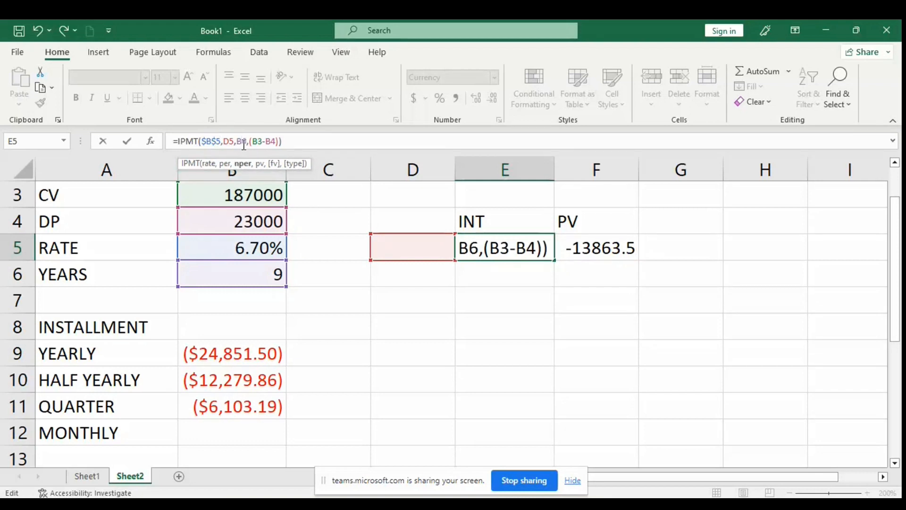
{"action": "key", "text": "F4"}
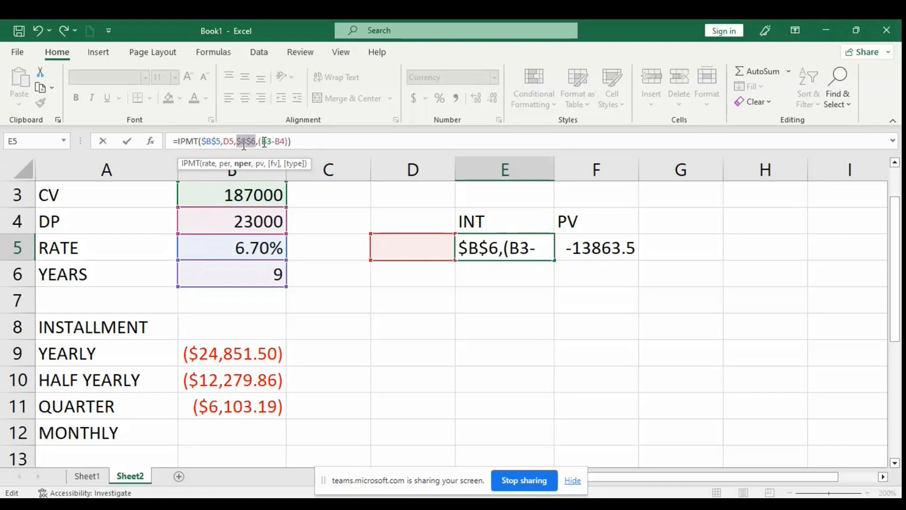
{"action": "left_click", "coordinate": [264, 141]}
{"action": "key", "text": "F4"}
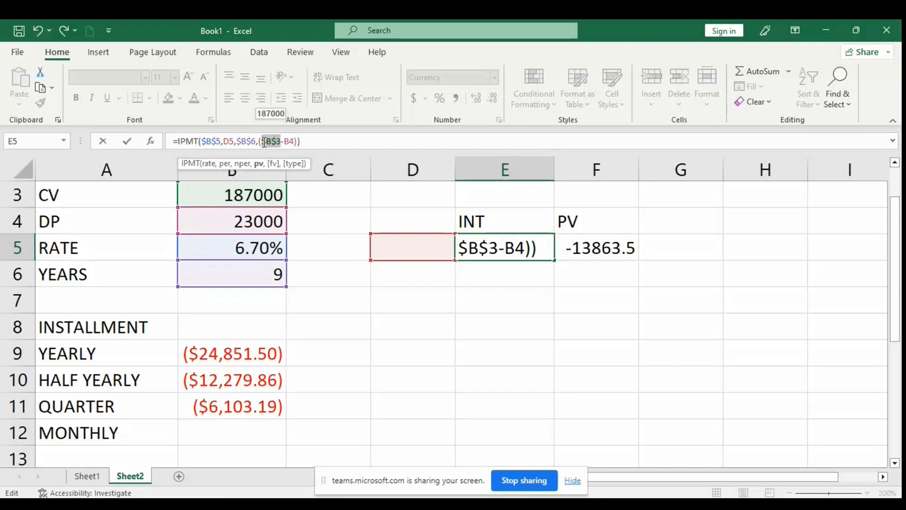
{"action": "left_click", "coordinate": [287, 141]}
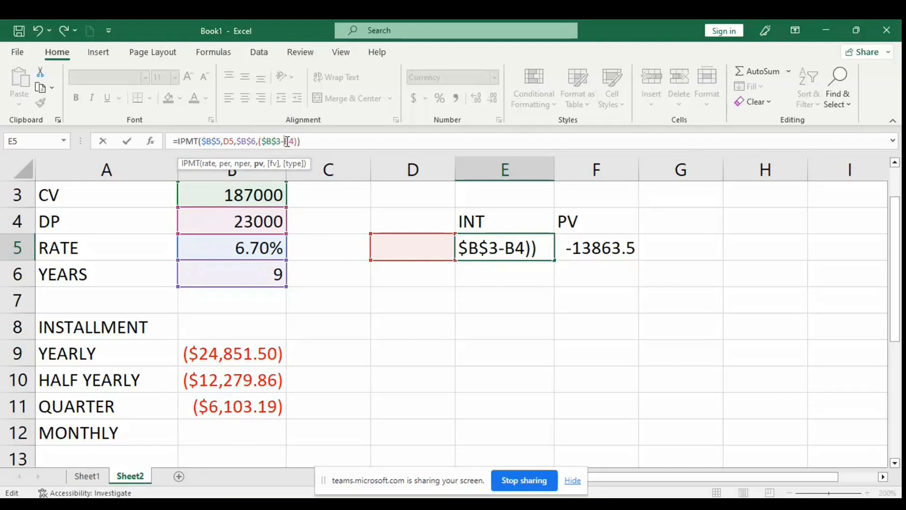
{"action": "key", "text": "F4"}
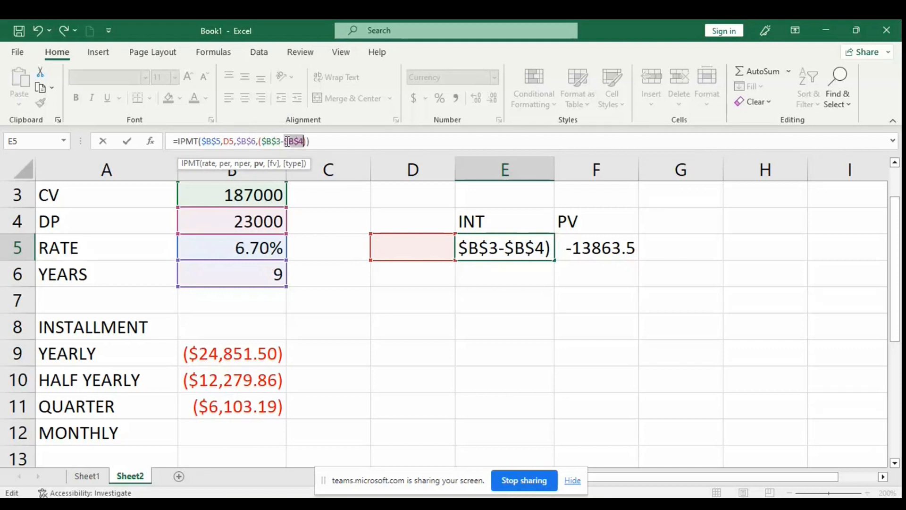
{"action": "key", "text": "Return"}
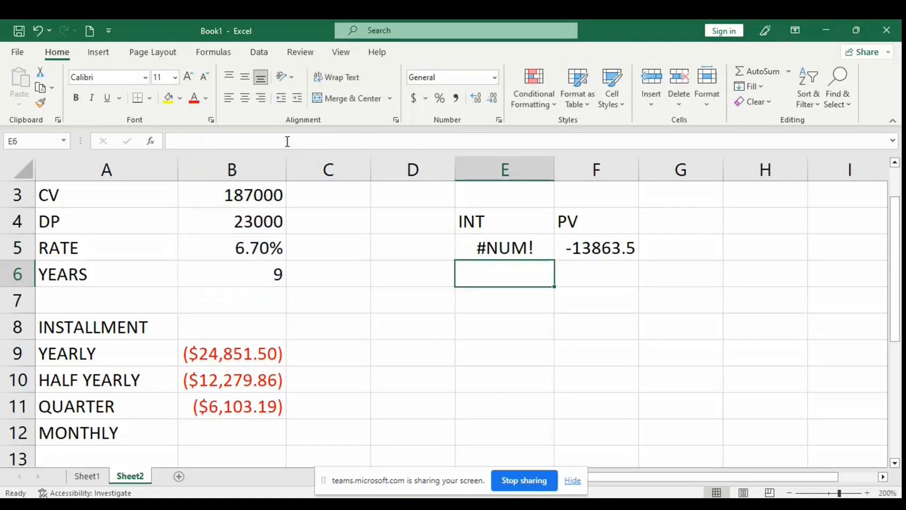
Enter 1 in cell D5 as the period number for the IPMT formula
{"action": "left_click", "coordinate": [429, 253]}
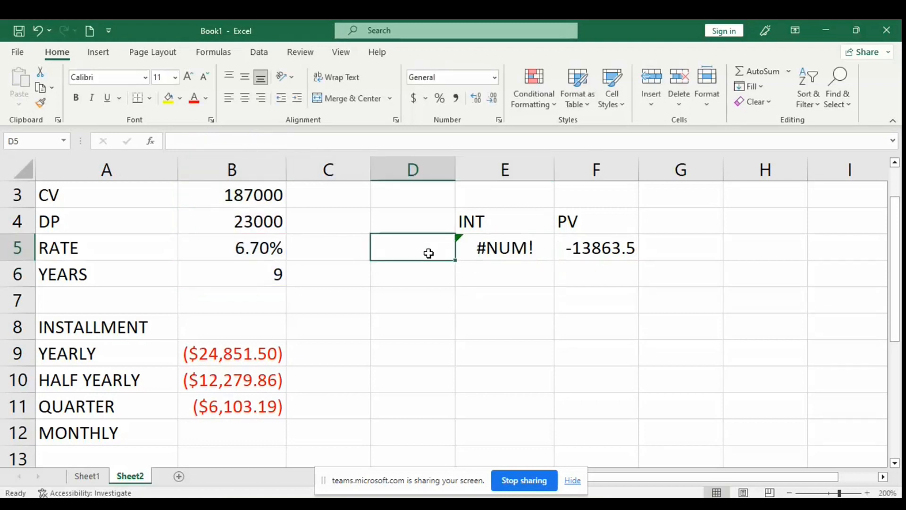
{"action": "type", "text": "1"}
{"action": "key", "text": "Return"}
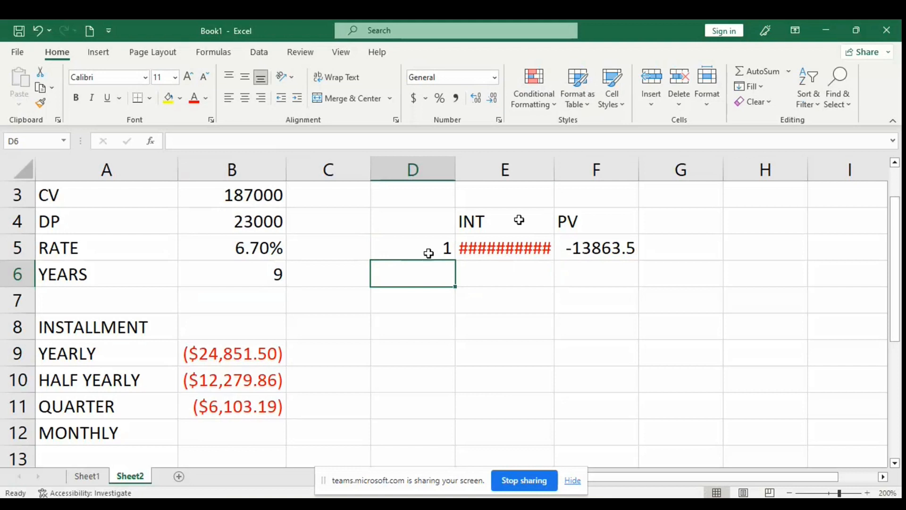
Fit column E's width to its contents and fill the period numbers 1 to 9 into cells D5 to D13
{"action": "double_click", "coordinate": [554, 157]}
{"action": "left_click", "coordinate": [528, 246]}
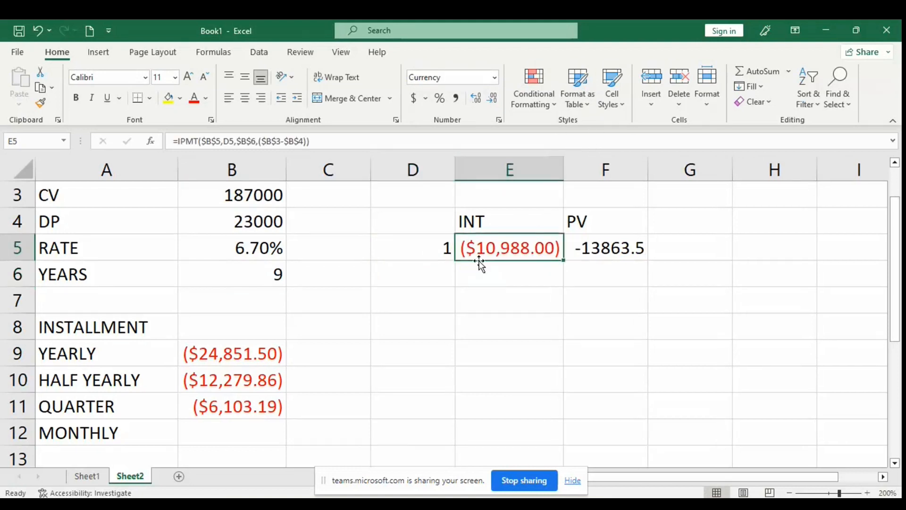
{"action": "left_click", "coordinate": [439, 272]}
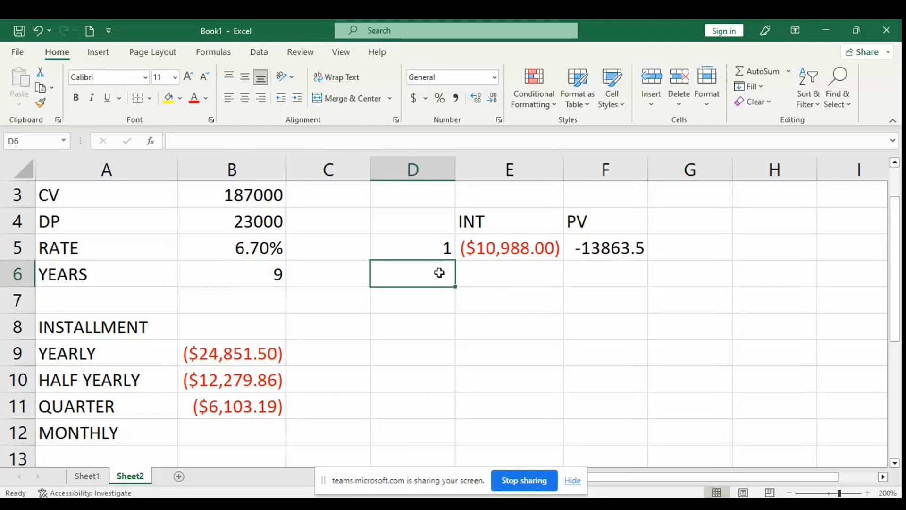
{"action": "type", "text": "2"}
{"action": "key", "text": "Return"}
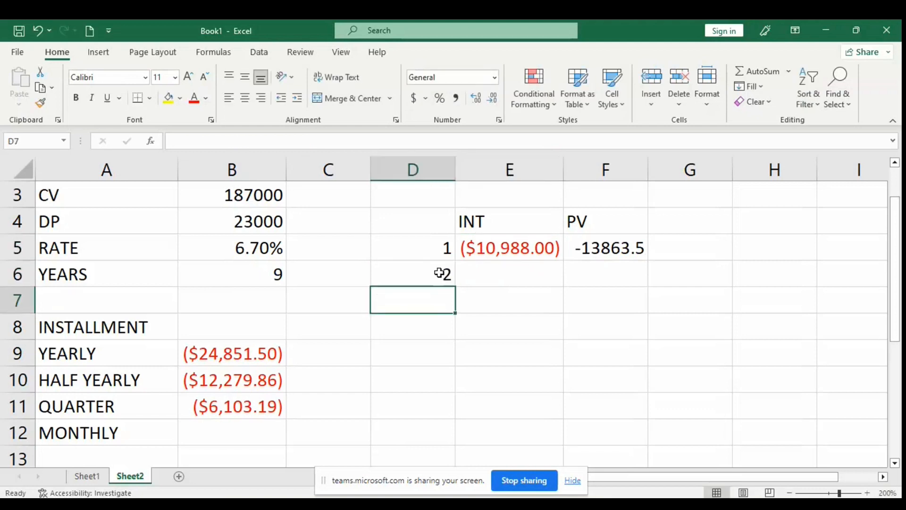
{"action": "left_click", "coordinate": [486, 247]}
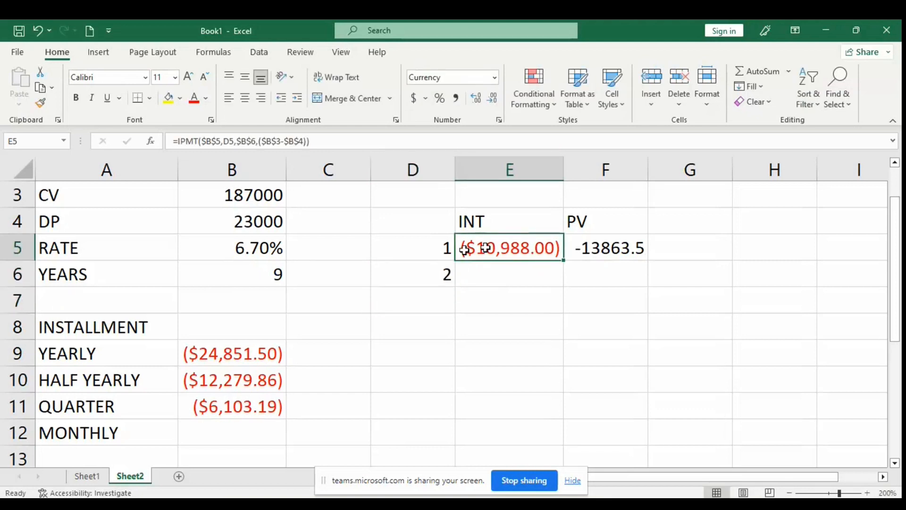
{"action": "left_click_drag", "start_coordinate": [427, 248], "coordinate": [449, 331]}
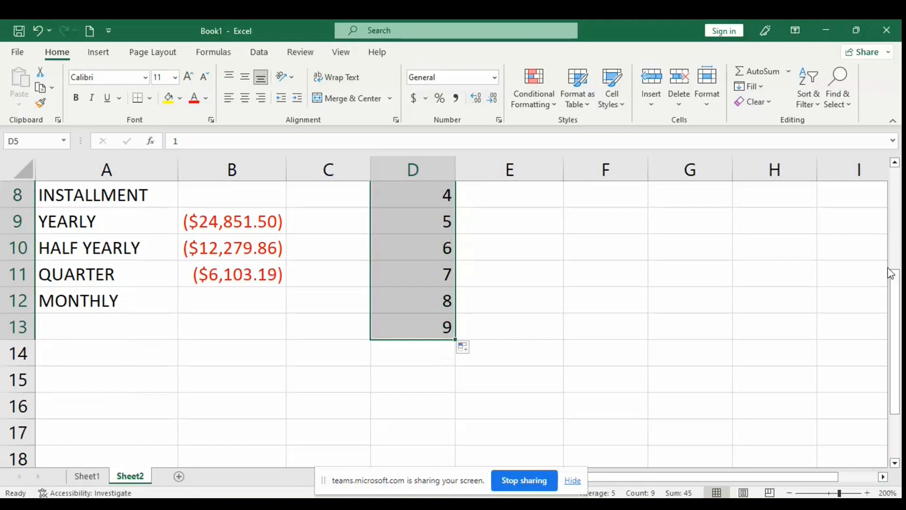
Fill the IPMT formula from E5 down the INT column to E13 for all nine periods
{"action": "left_click_drag", "start_coordinate": [893, 294], "coordinate": [898, 205]}
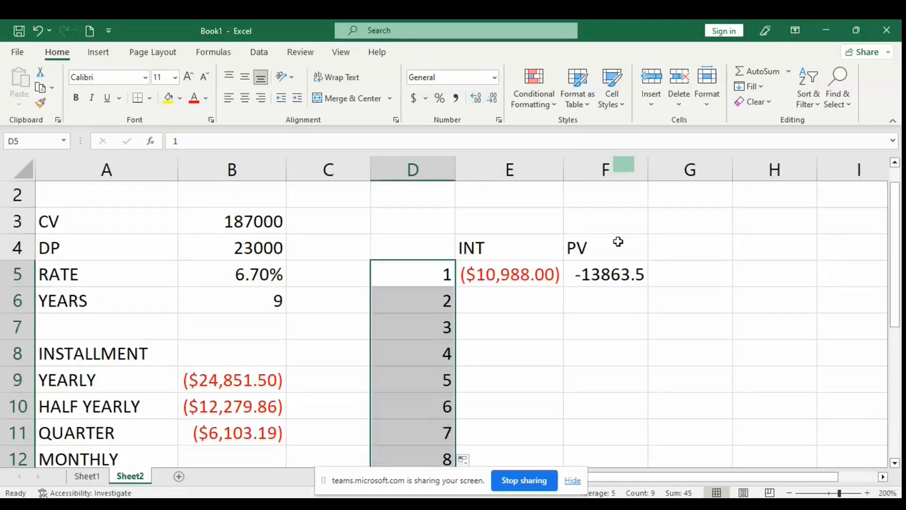
{"action": "left_click", "coordinate": [536, 282]}
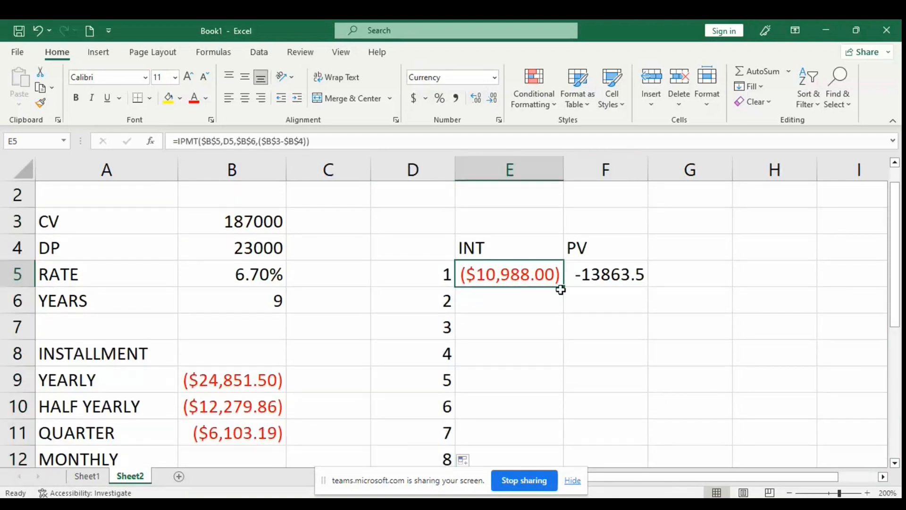
{"action": "double_click", "coordinate": [564, 286]}
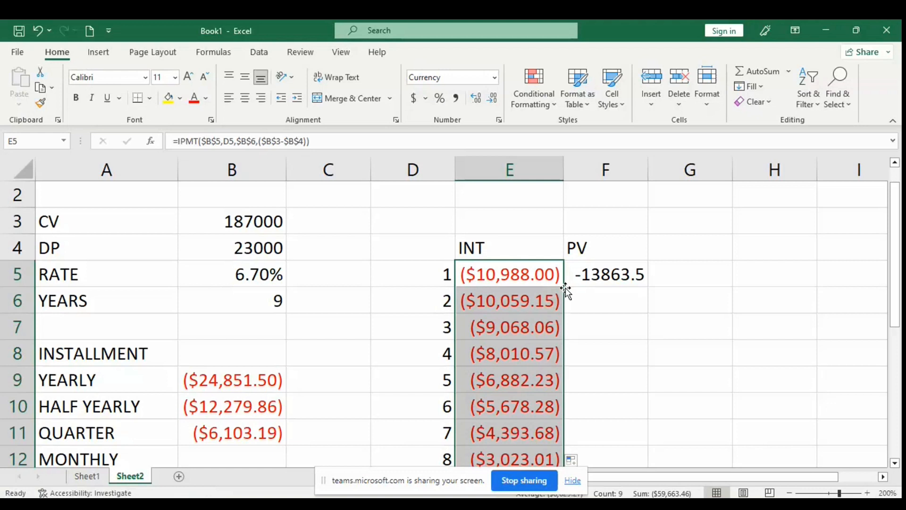
Replace the period argument of the PPMT formula in F5 with a reference to cell D5
{"action": "left_click", "coordinate": [621, 273]}
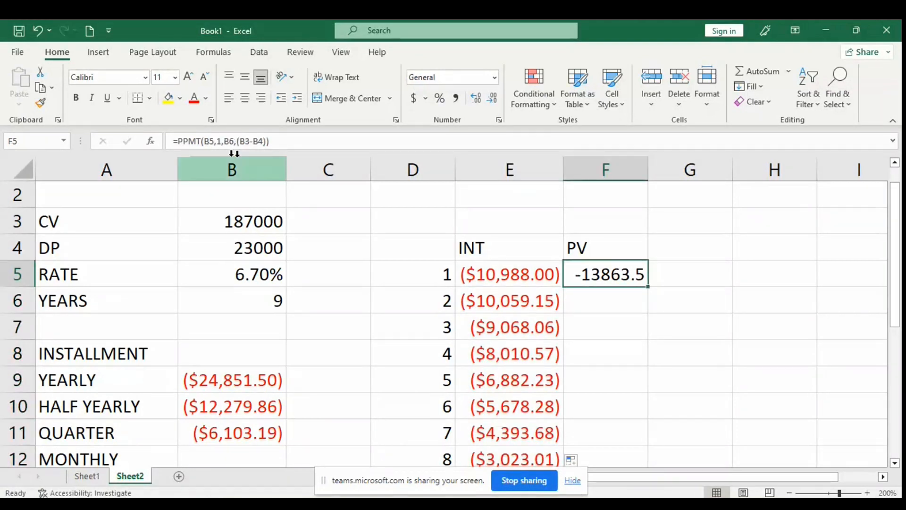
{"action": "left_click", "coordinate": [221, 140]}
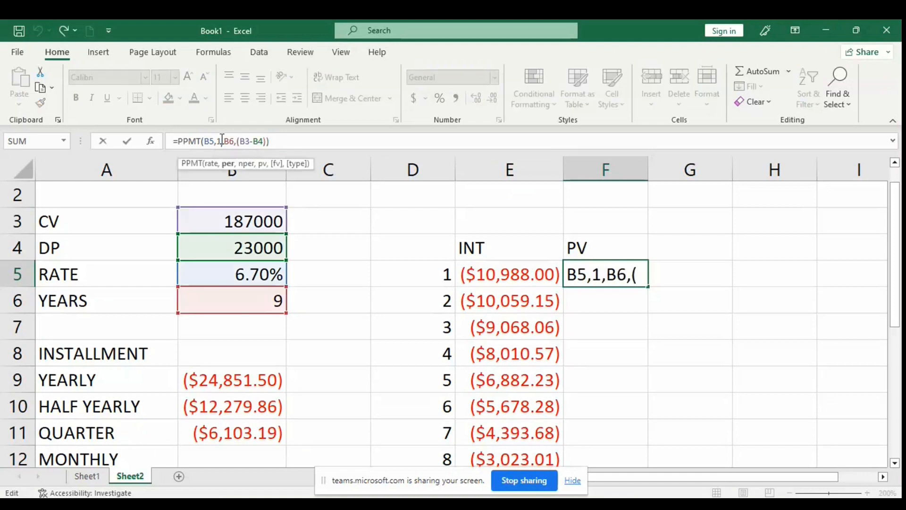
{"action": "key", "text": "BackSpace"}
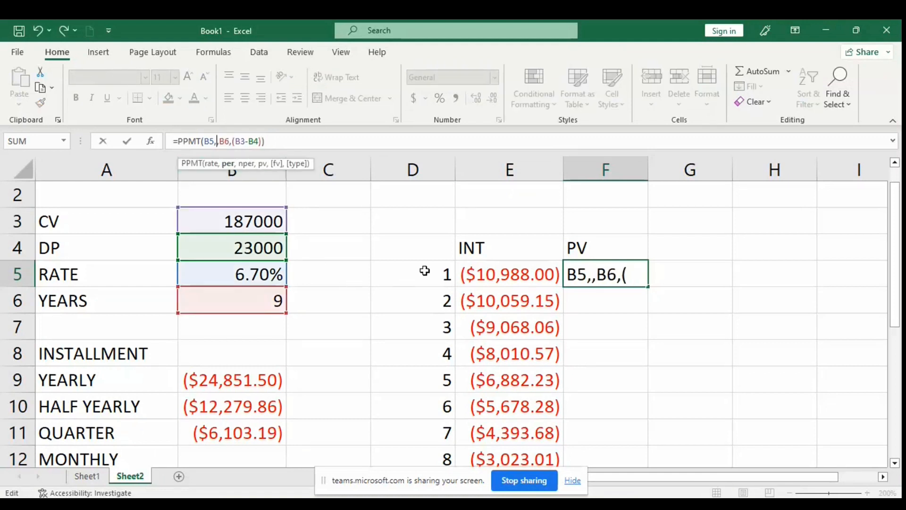
{"action": "left_click", "coordinate": [425, 270]}
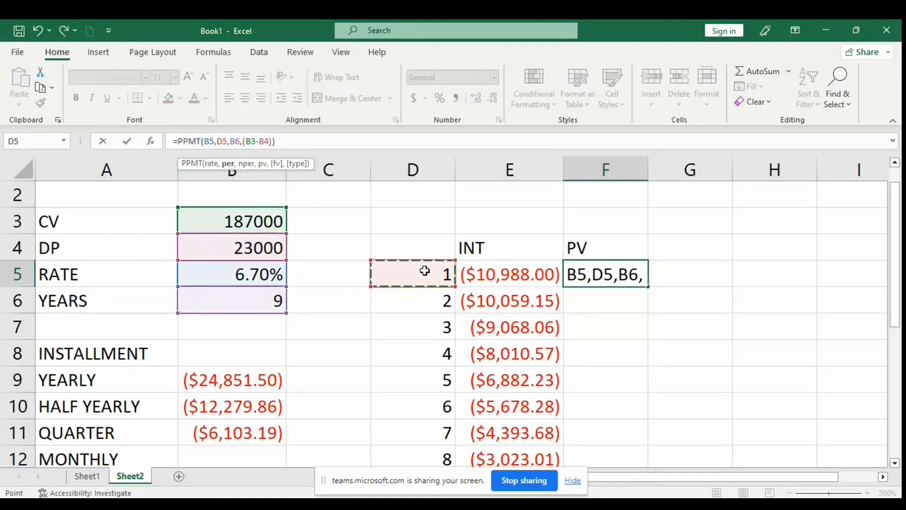
Make the B5, B6, B3 and B4 references in the F5 PPMT formula absolute and enter the formula
{"action": "left_click", "coordinate": [211, 140]}
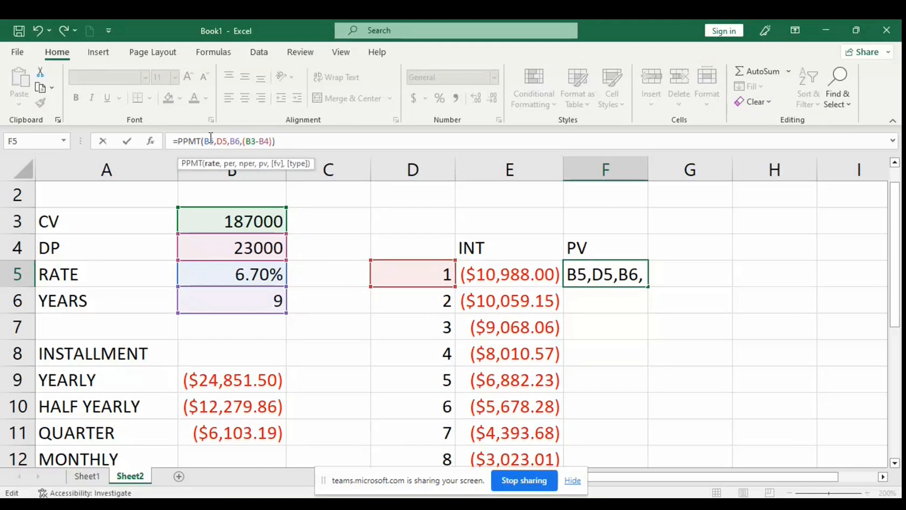
{"action": "key", "text": "F4"}
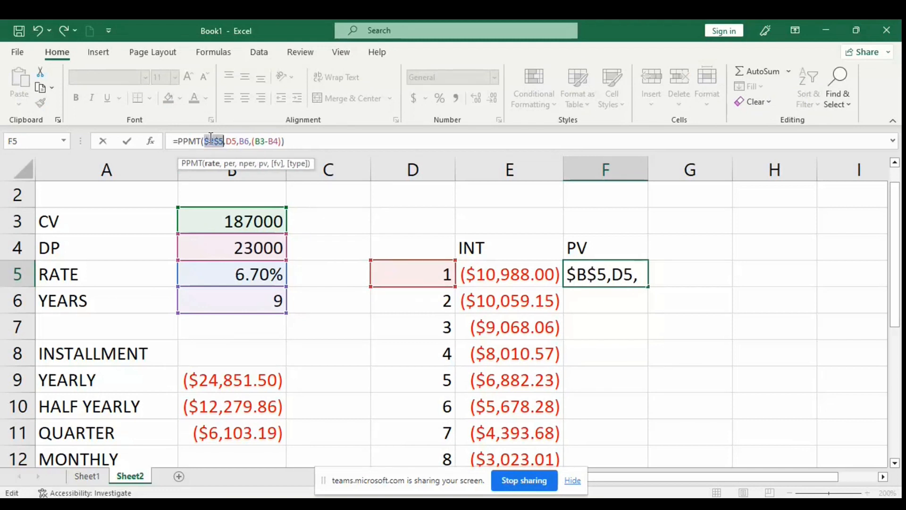
{"action": "left_click", "coordinate": [252, 142]}
{"action": "key", "text": "F4"}
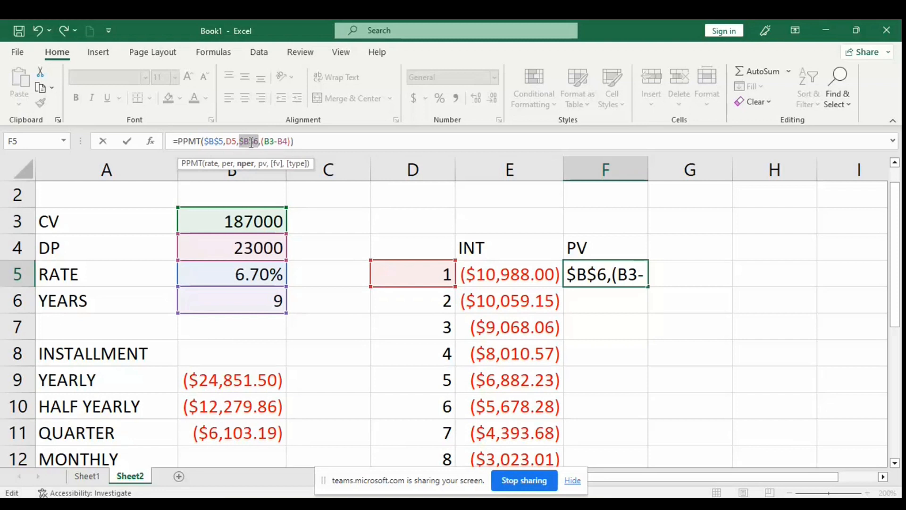
{"action": "left_click", "coordinate": [271, 142]}
{"action": "key", "text": "F4"}
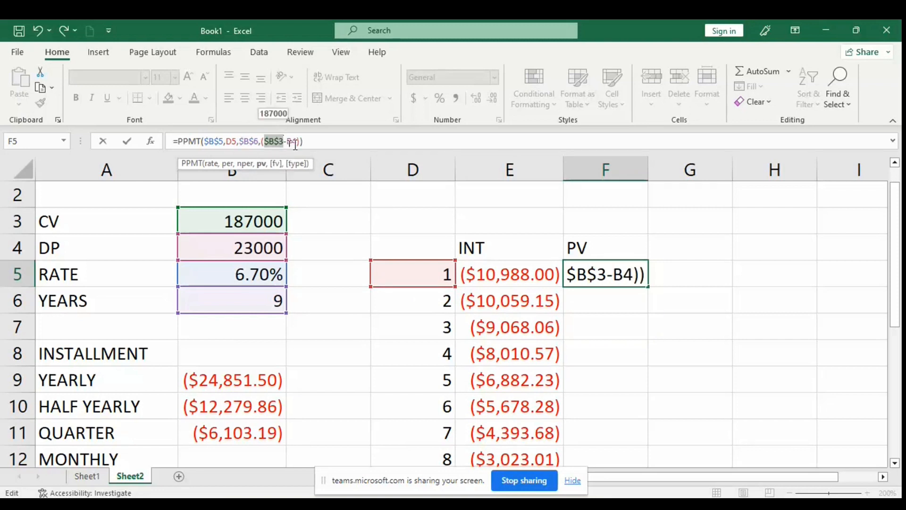
{"action": "left_click", "coordinate": [295, 142]}
{"action": "key", "text": "F4"}
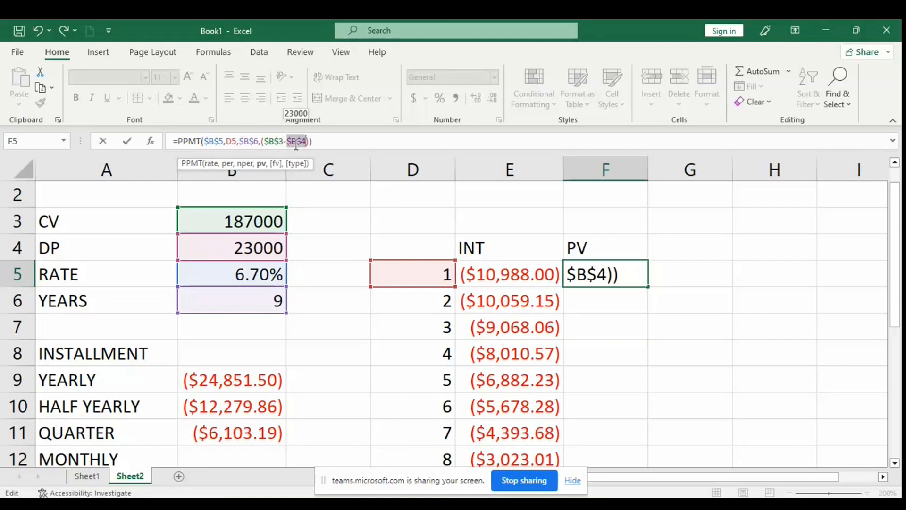
{"action": "key", "text": "Return"}
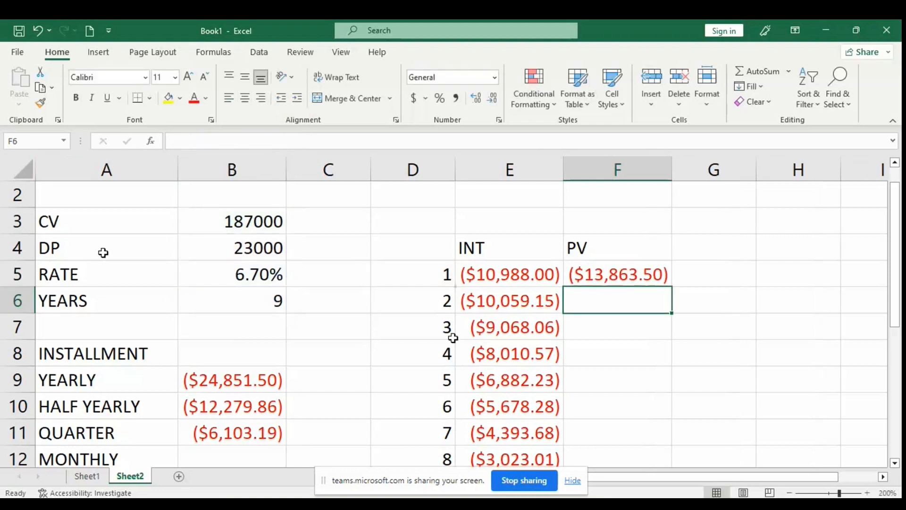
Fill the PPMT formula from F5 down the PV column to F13 for all nine periods
{"action": "left_click", "coordinate": [452, 278]}
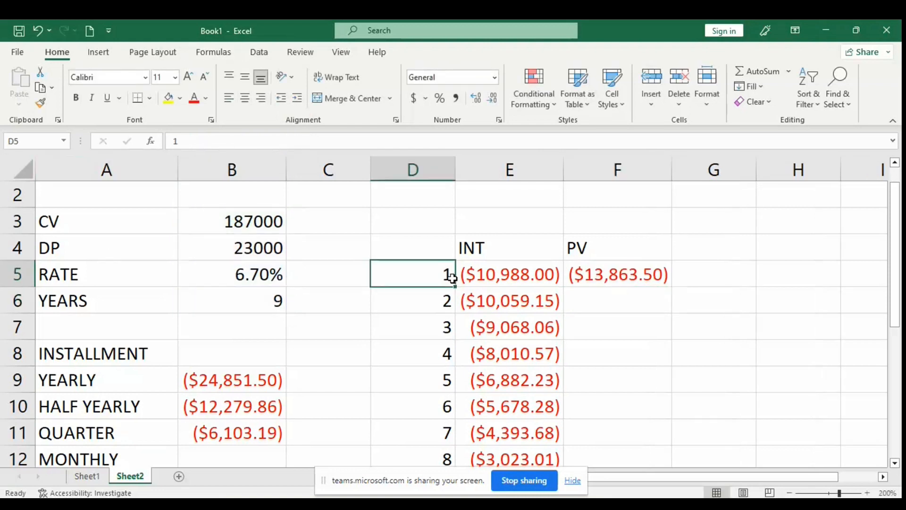
{"action": "left_click", "coordinate": [619, 277]}
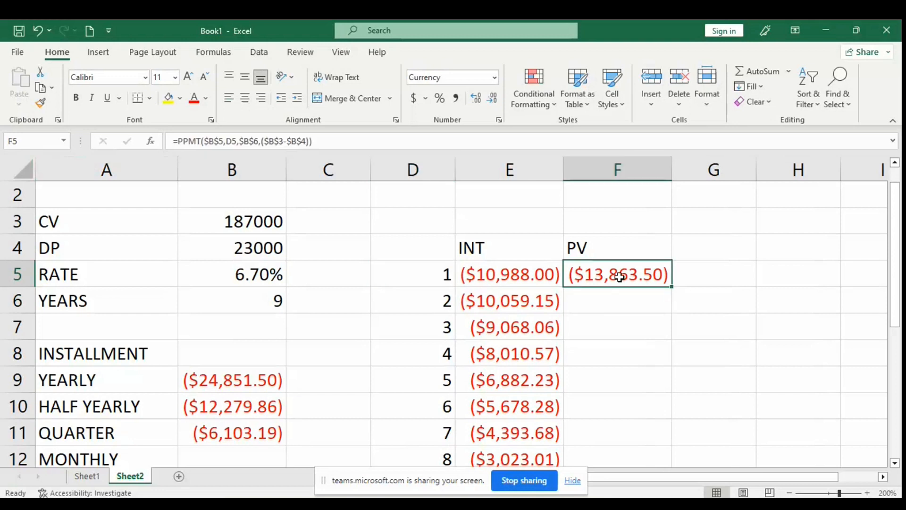
{"action": "double_click", "coordinate": [670, 286]}
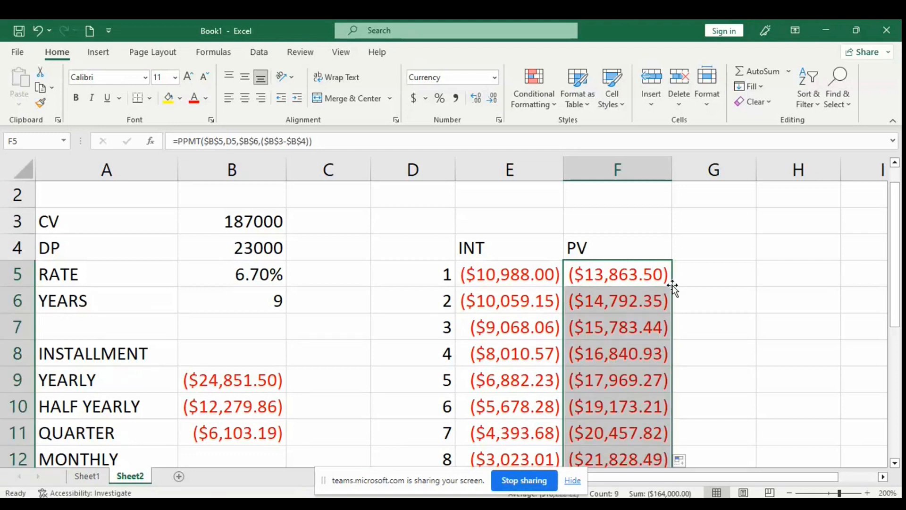
Enter the formula =E5-F5 in cell G5, next to the first period's interest and principal
{"action": "double_click", "coordinate": [706, 272]}
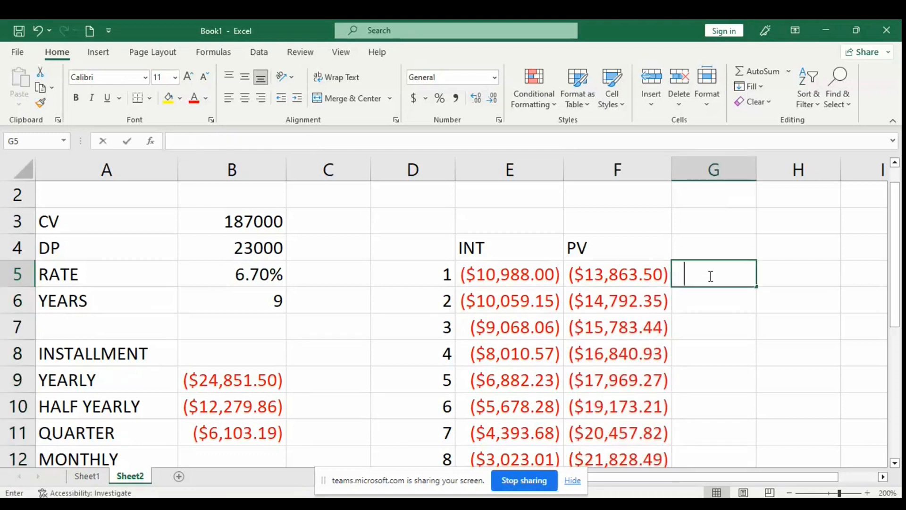
{"action": "type", "text": "="}
{"action": "left_click", "coordinate": [500, 272]}
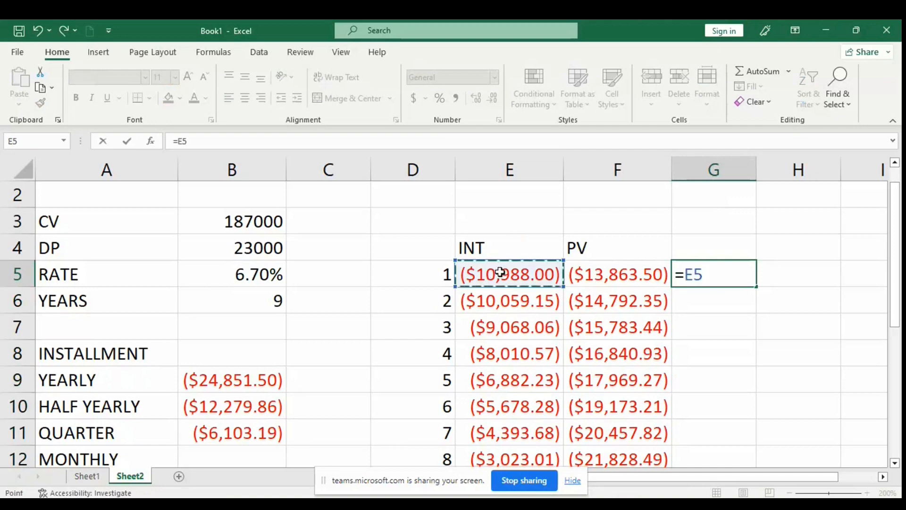
{"action": "type", "text": "-"}
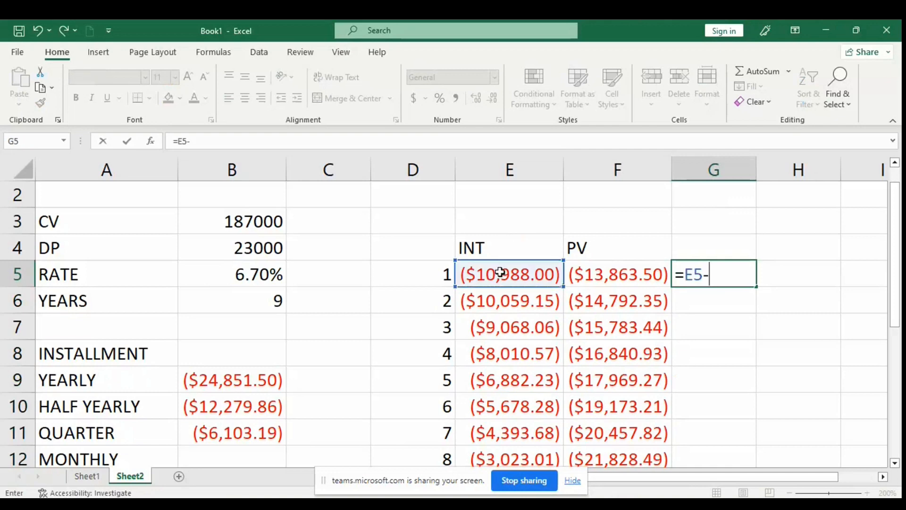
{"action": "left_click", "coordinate": [579, 264]}
{"action": "key", "text": "Return"}
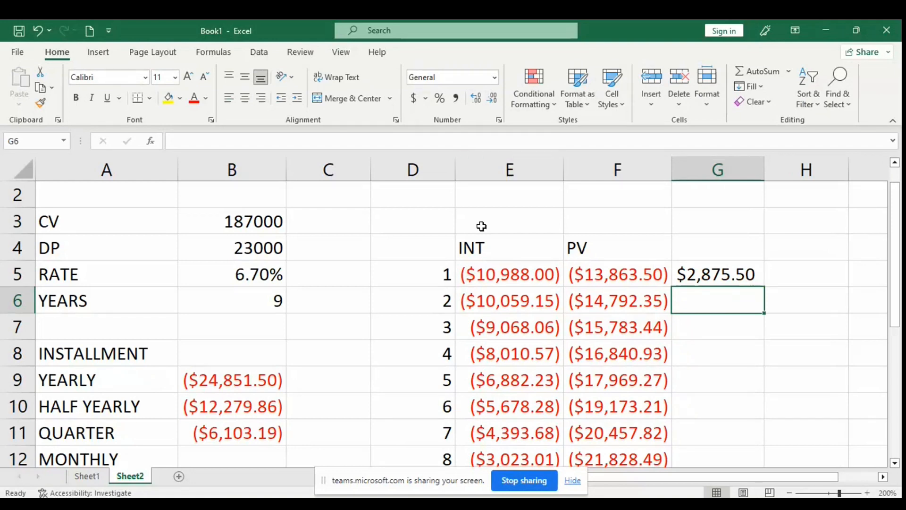
Change the formula in G5 to =E5+F5 so that it adds the interest and principal parts
{"action": "left_click_drag", "start_coordinate": [702, 283], "coordinate": [310, 84]}
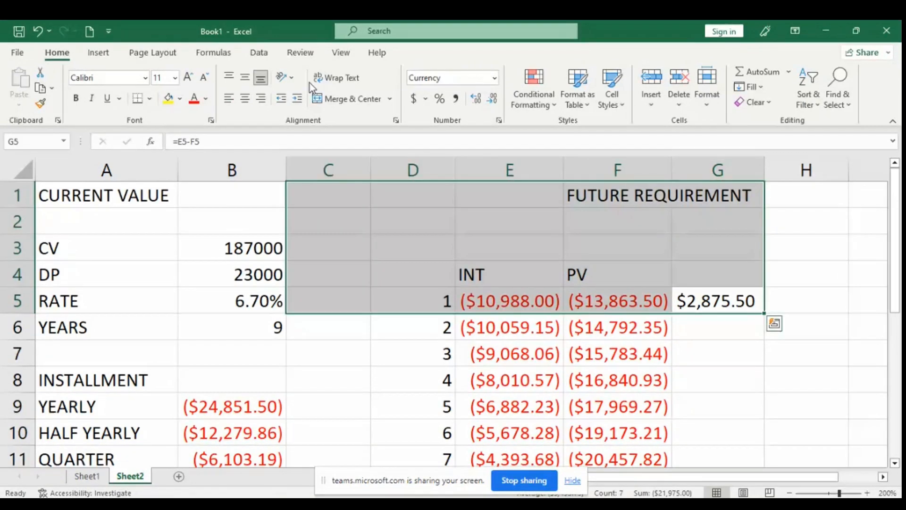
{"action": "left_click", "coordinate": [705, 321]}
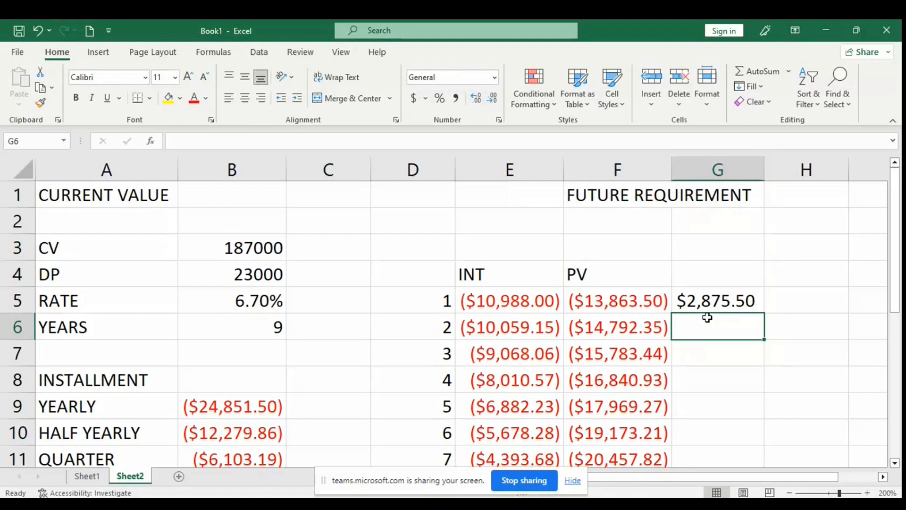
{"action": "left_click", "coordinate": [715, 302]}
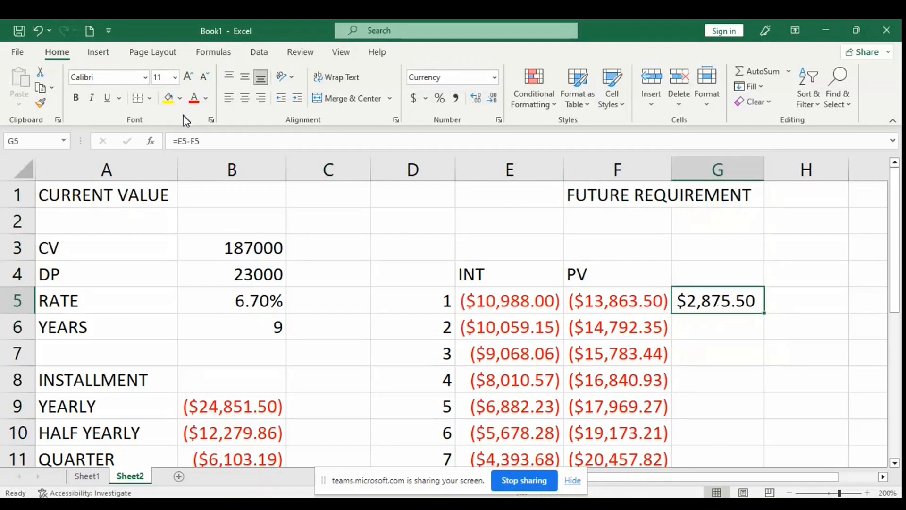
{"action": "left_click", "coordinate": [193, 142]}
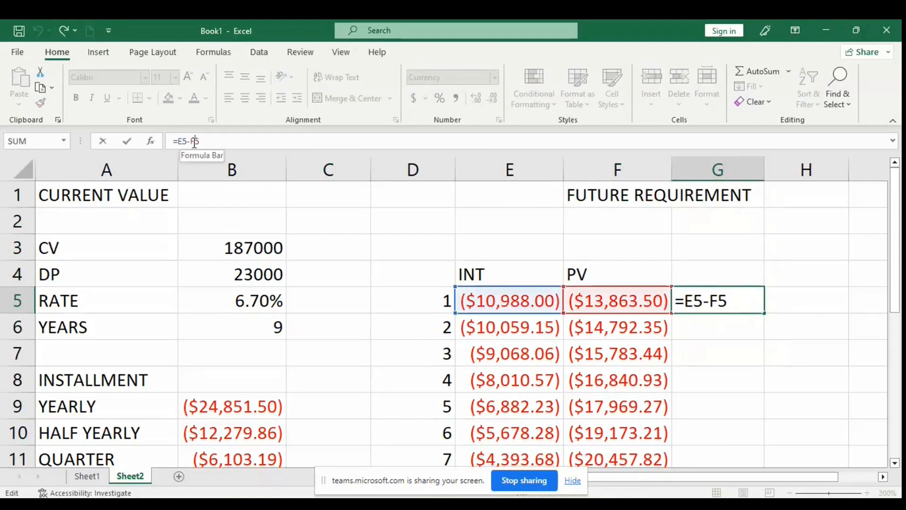
{"action": "key", "text": "BackSpace"}
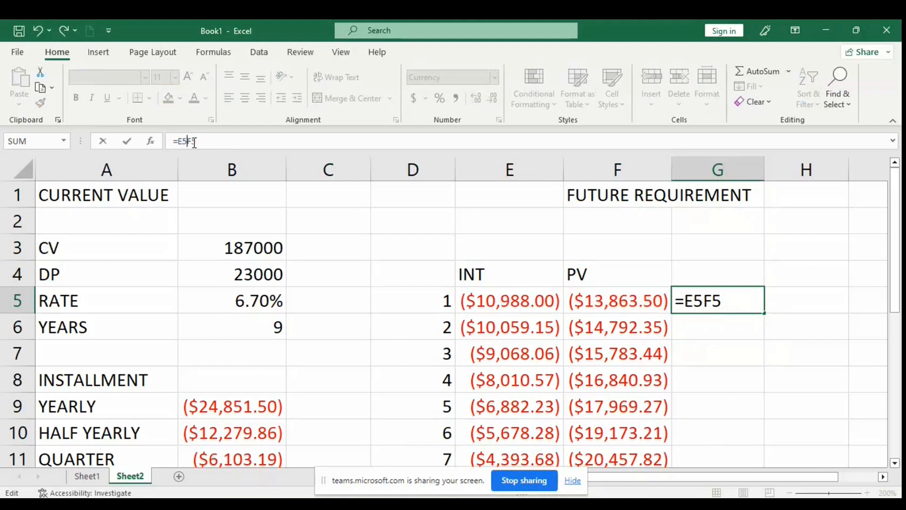
{"action": "type", "text": "="}
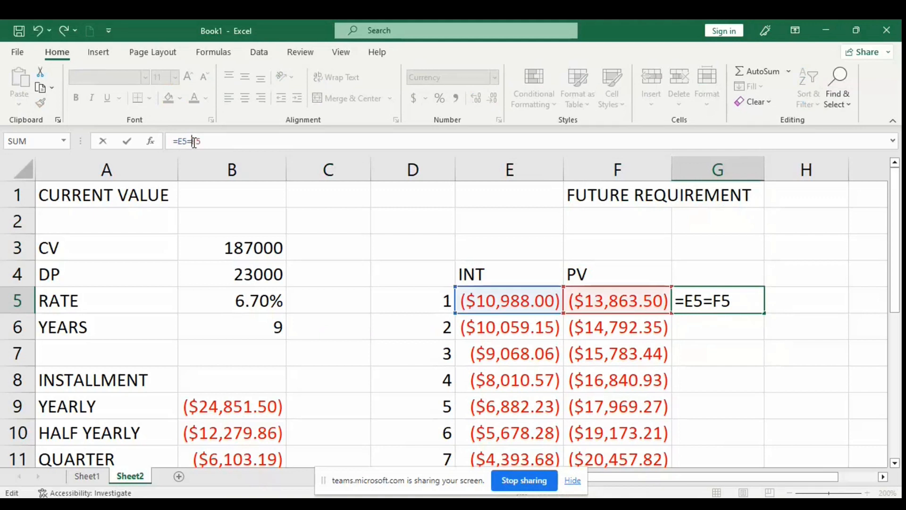
{"action": "key", "text": "BackSpace"}
{"action": "type", "text": "+"}
{"action": "key", "text": "Return"}
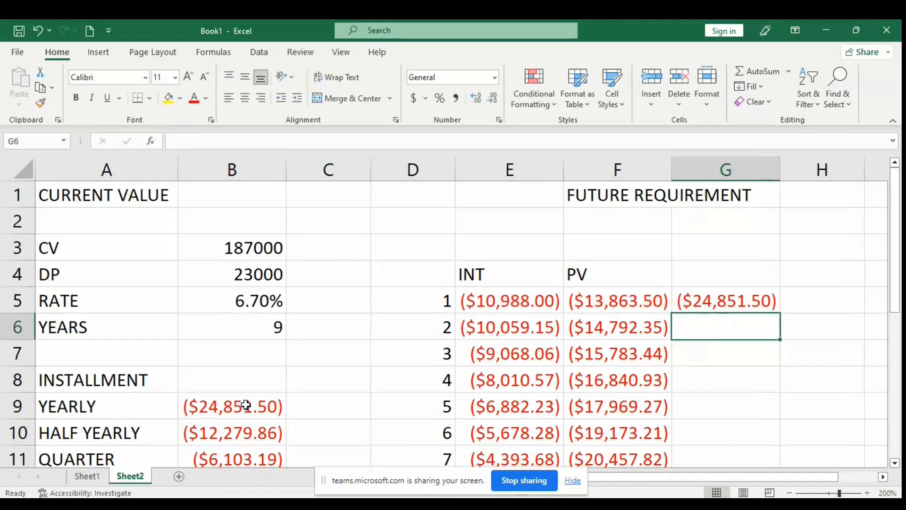
Check the G5 sum against the yearly installment in B9 and fill its formula down to G13
{"action": "left_click", "coordinate": [234, 414]}
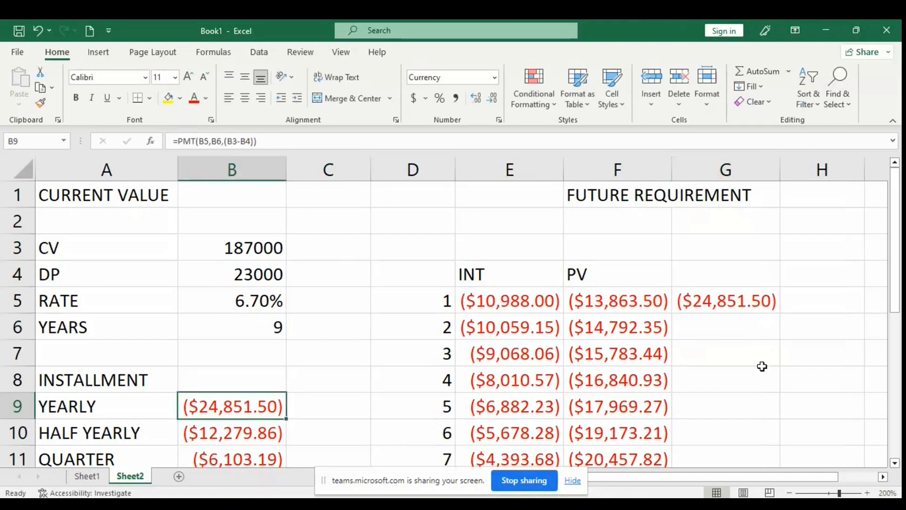
{"action": "left_click", "coordinate": [757, 301]}
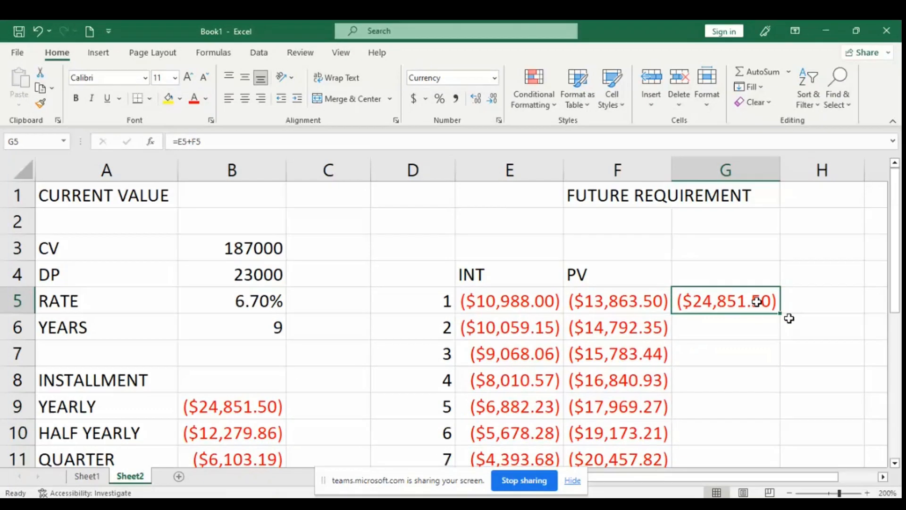
{"action": "double_click", "coordinate": [780, 314]}
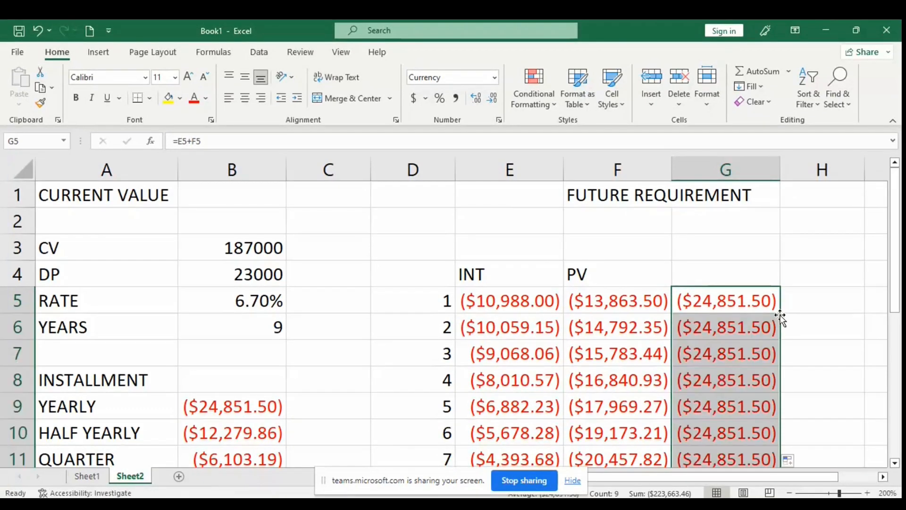